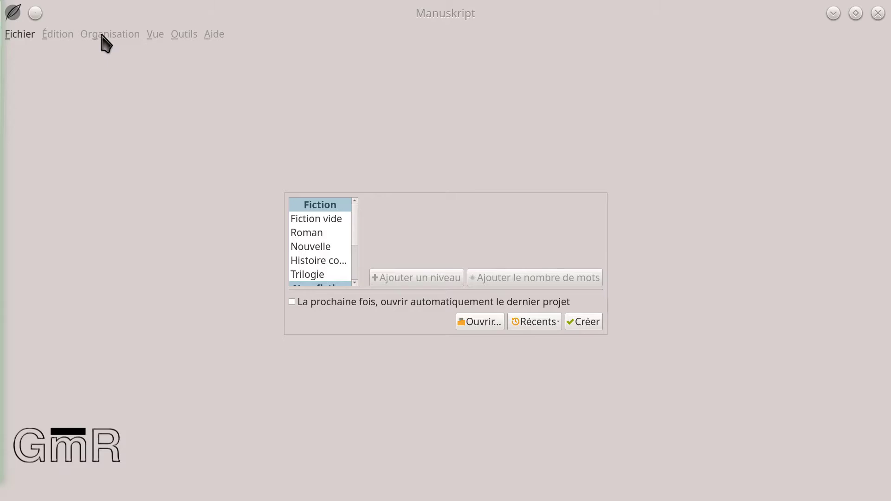
Step: Open the recent project Françoise and show its plots in the Intrigues section
click(538, 326)
click(551, 341)
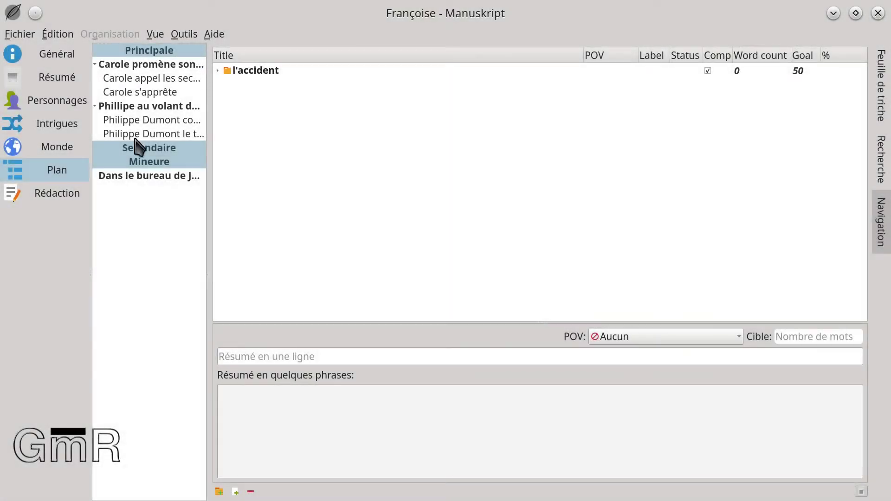
click(73, 129)
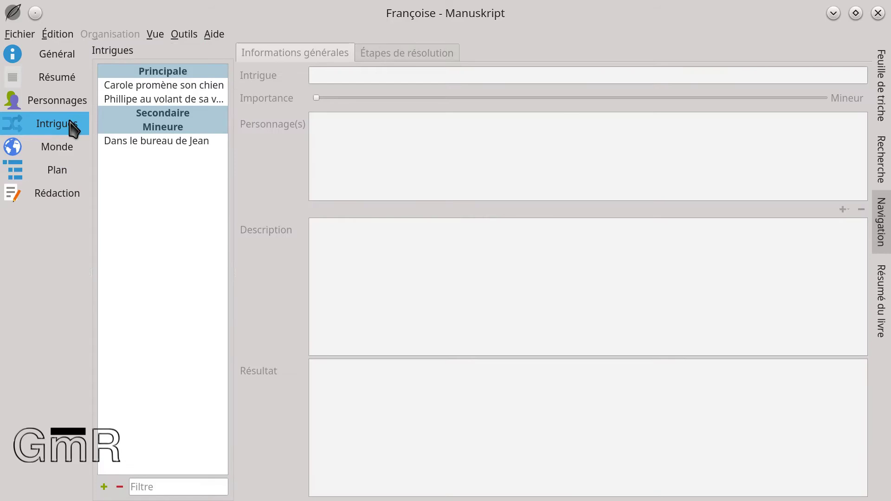
Step: In the Plan section, expand the l'accident and bureau folders to show the scenes they contain
click(58, 174)
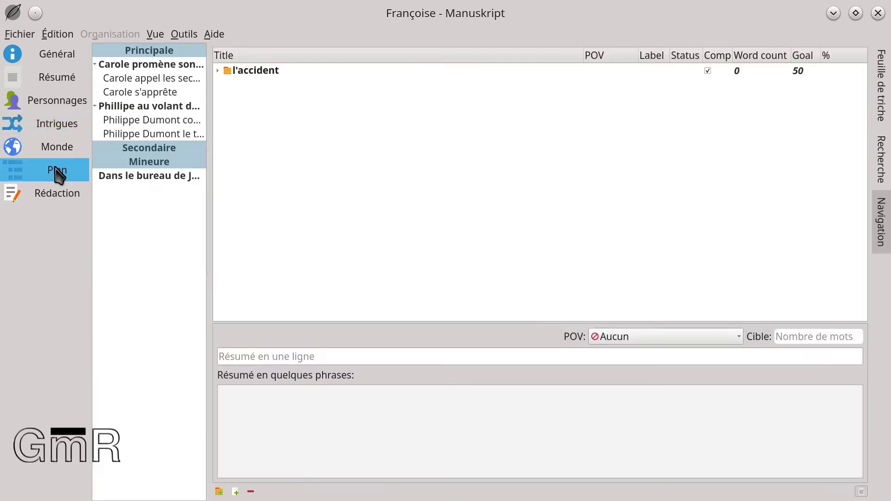
click(218, 70)
click(249, 100)
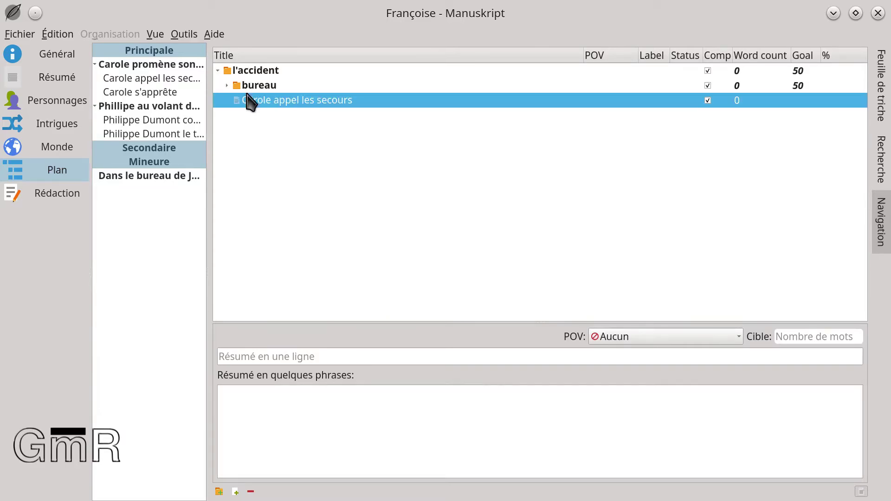
click(226, 85)
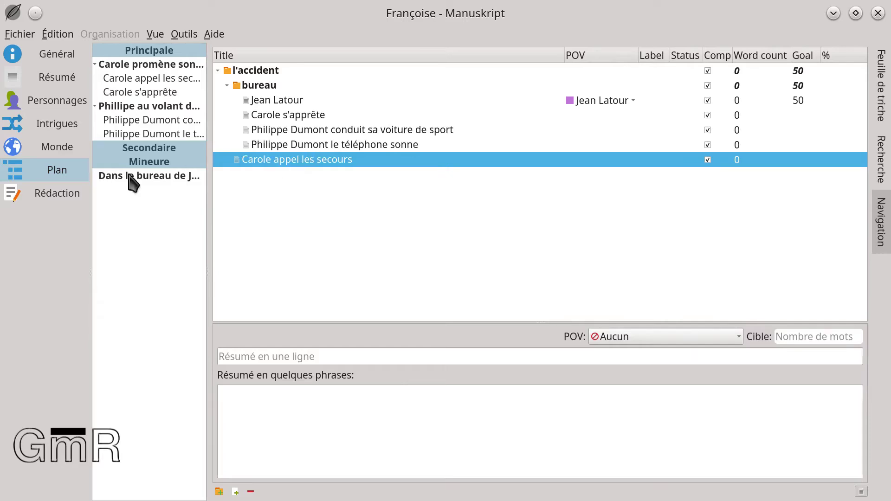
Step: Go to the Rédaction section and toggle the Feuille de triche and Recherche panels on and off
click(67, 201)
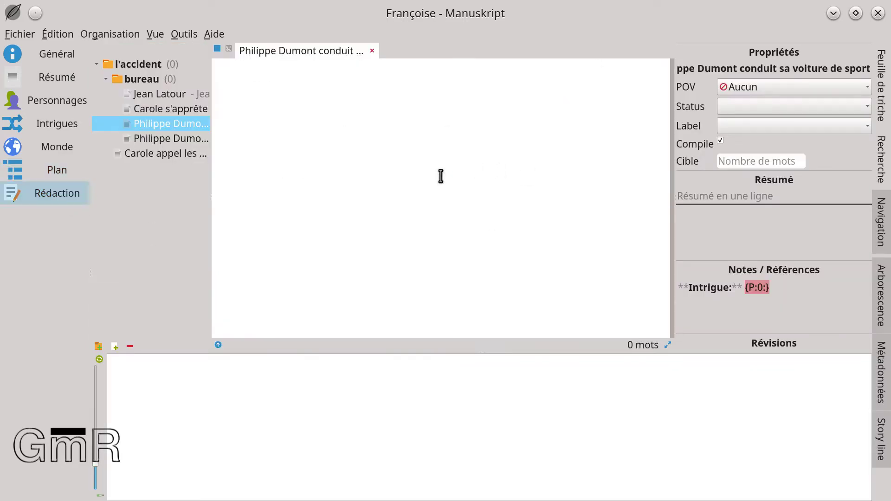
click(882, 93)
click(882, 90)
click(881, 90)
click(882, 90)
click(882, 91)
click(882, 92)
click(883, 110)
click(883, 111)
click(883, 181)
click(883, 179)
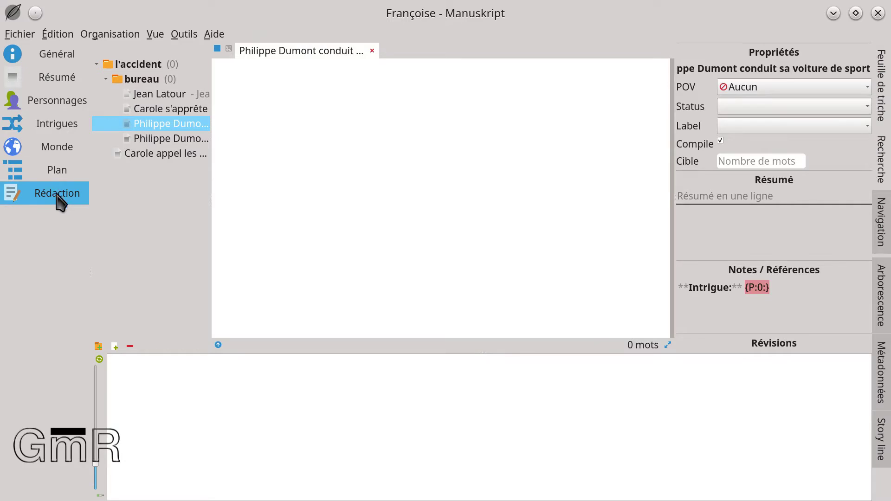
Step: Hide and restore the Navigation and Arborescence panels in turn
click(881, 227)
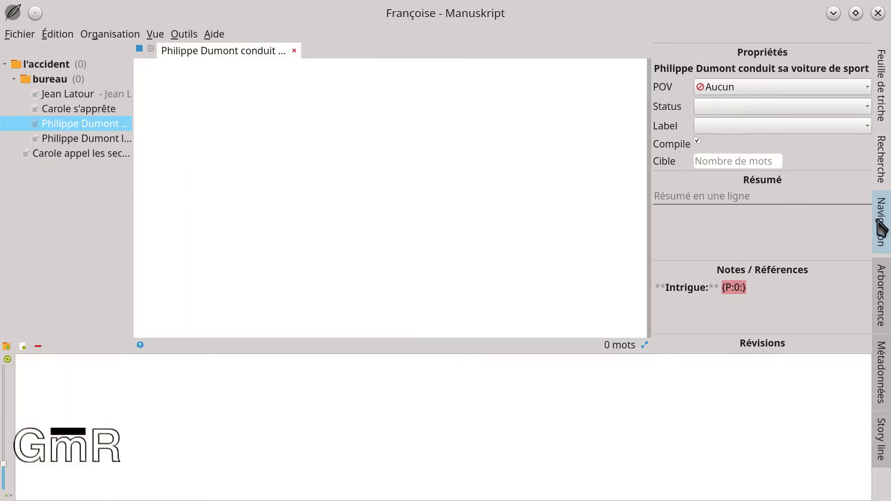
click(881, 227)
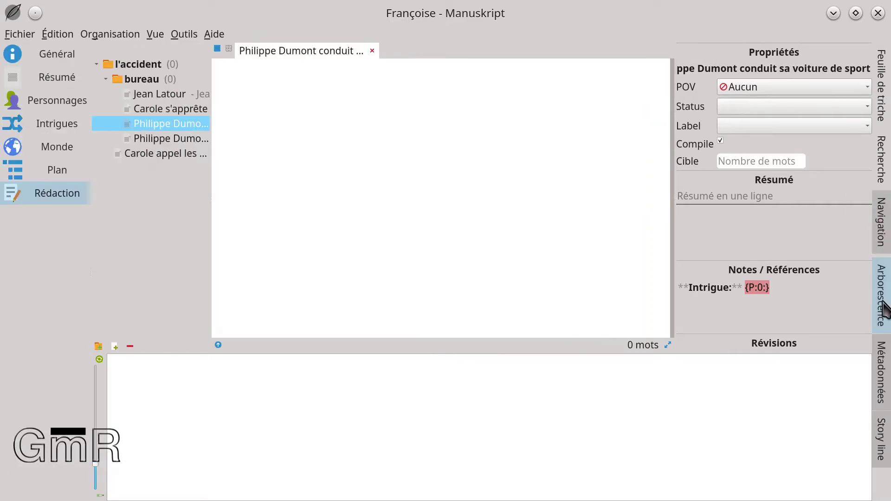
click(883, 304)
click(883, 304)
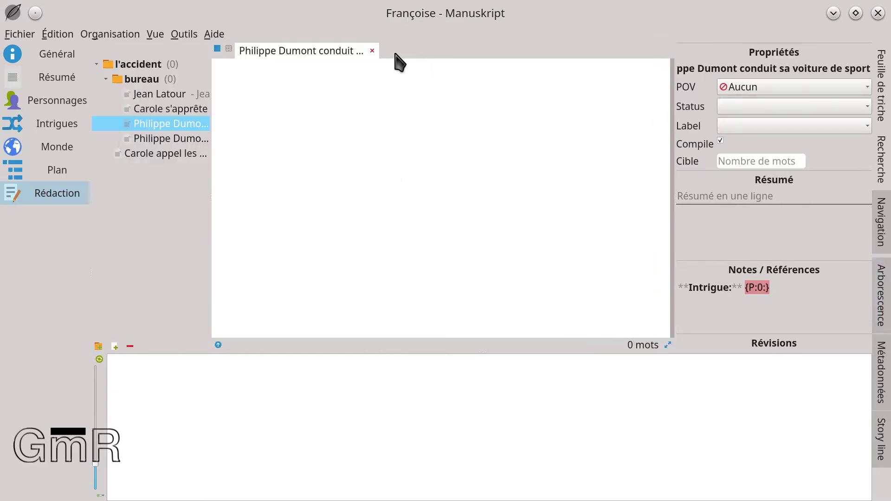
Step: Close the open scene and view the scenes of l'accident one by one, ending on the first scene in bureau
click(372, 51)
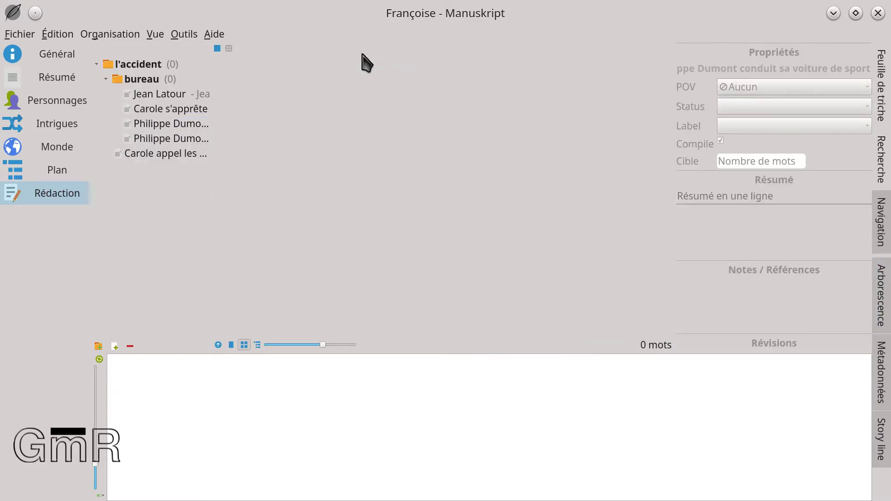
click(151, 112)
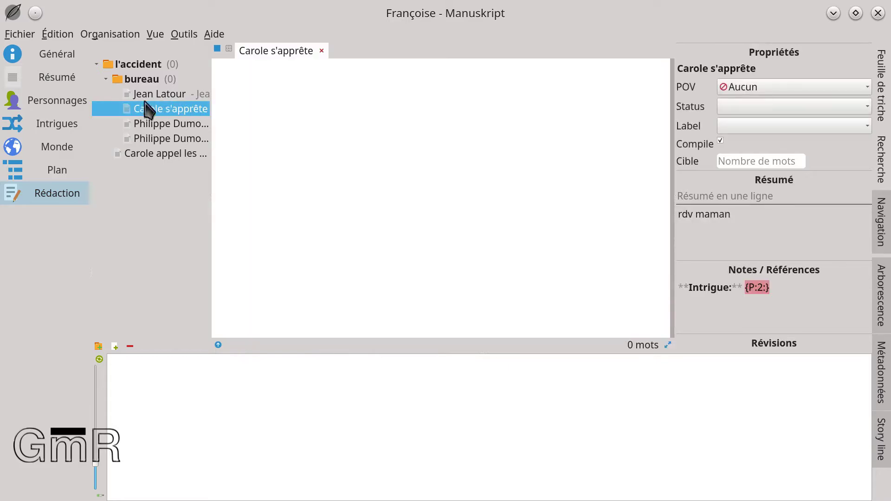
click(158, 125)
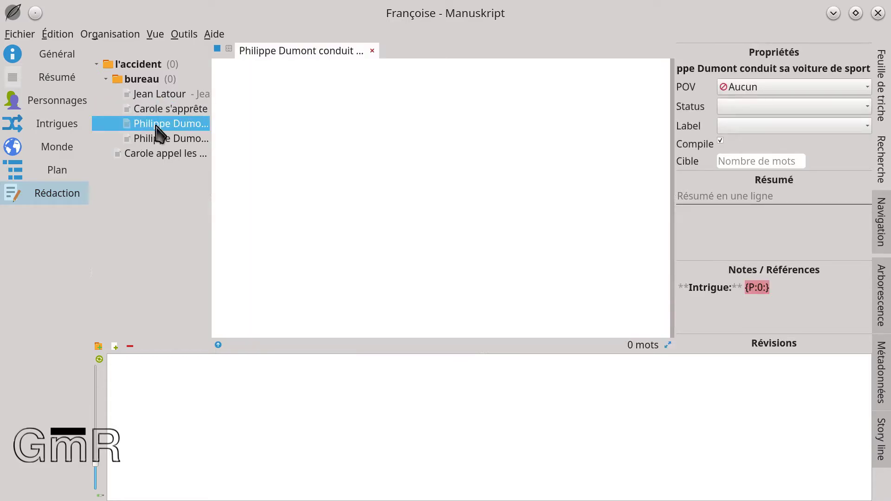
click(155, 138)
click(155, 154)
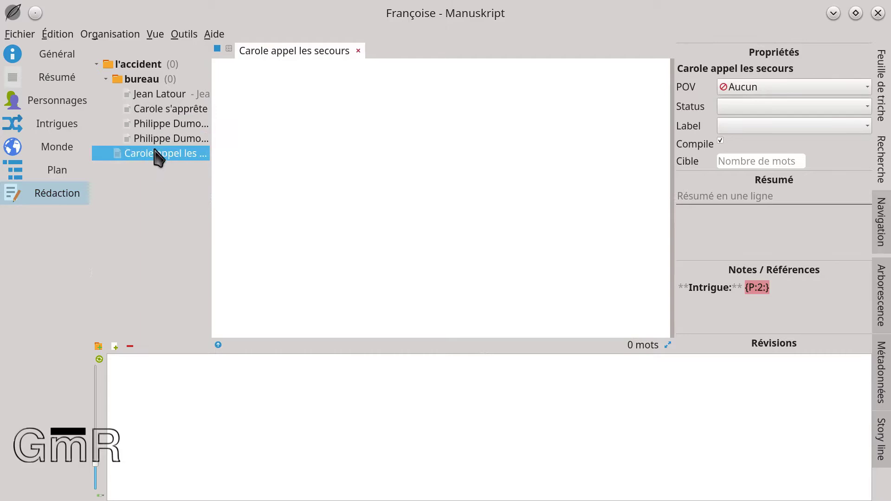
click(155, 94)
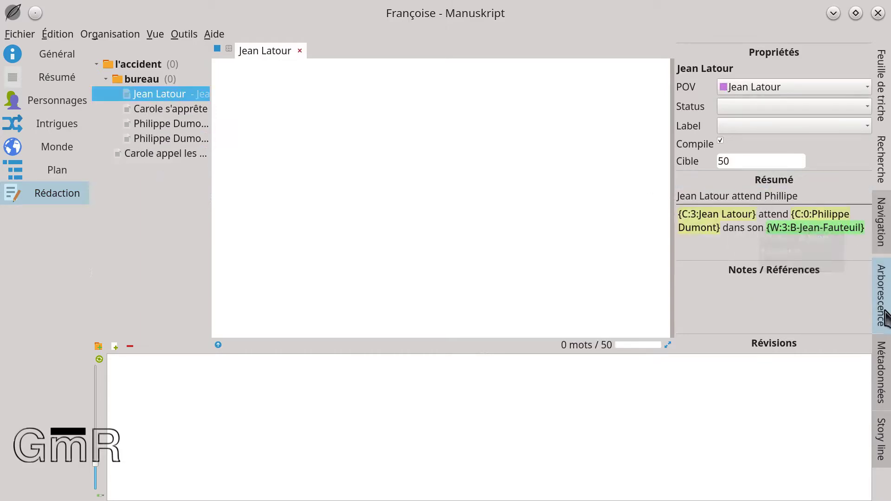
Step: Hide and restore the Métadonnées panel and examine the available Status and Label options without changing them
click(883, 373)
click(883, 374)
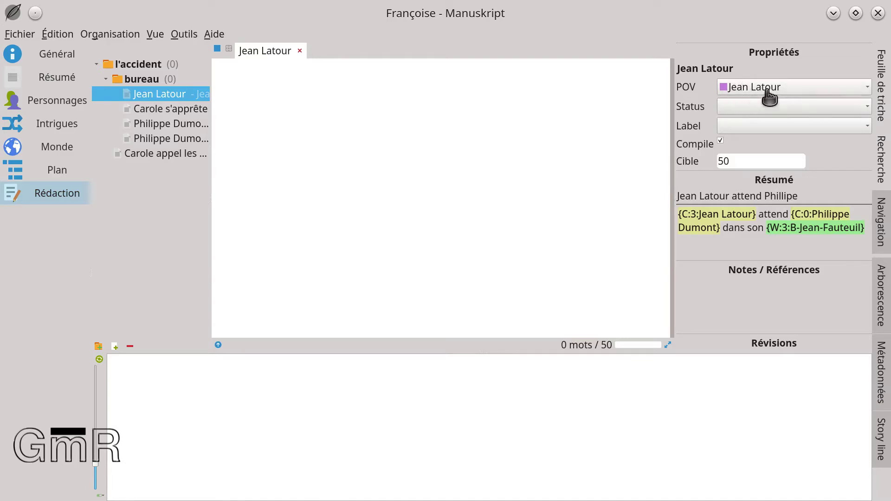
click(759, 116)
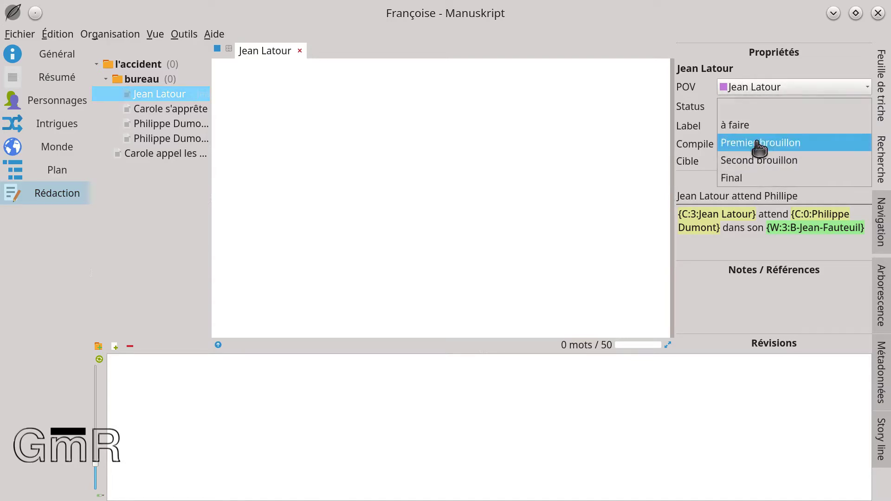
click(617, 130)
click(750, 127)
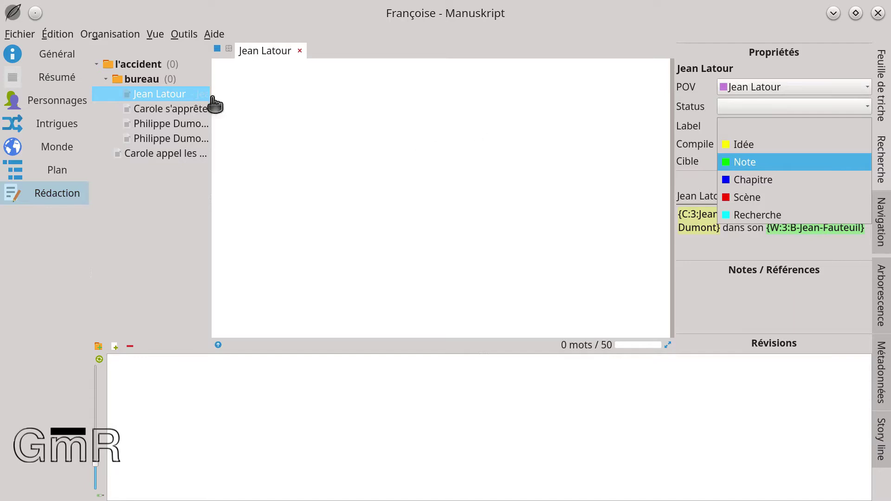
key(Escape)
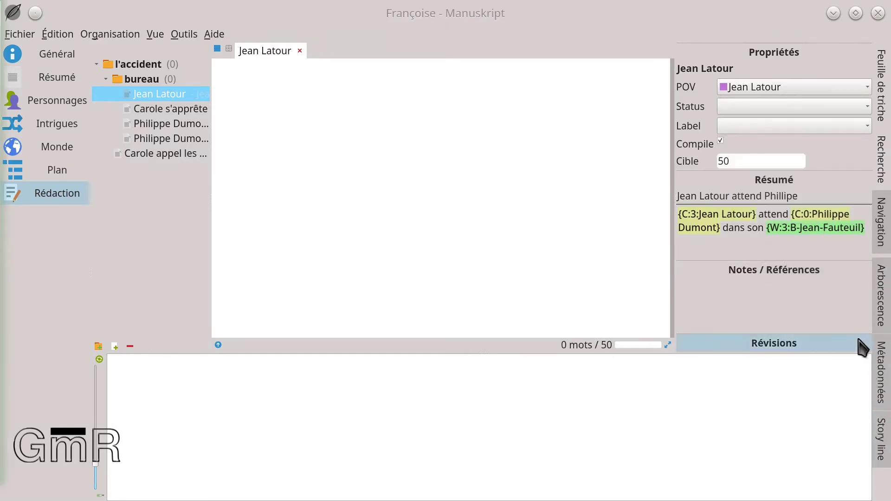
Step: Toggle the Métadonnées and Story line panels, returning each to its original display
click(879, 377)
click(883, 392)
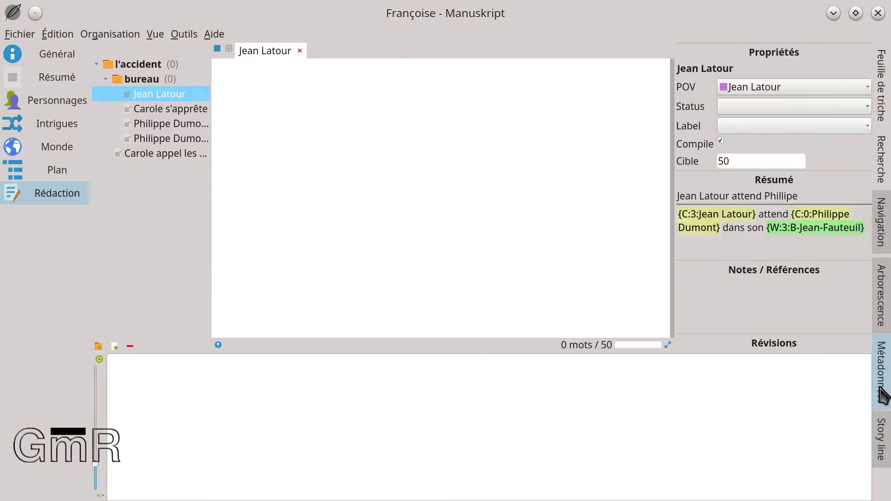
click(884, 447)
click(883, 446)
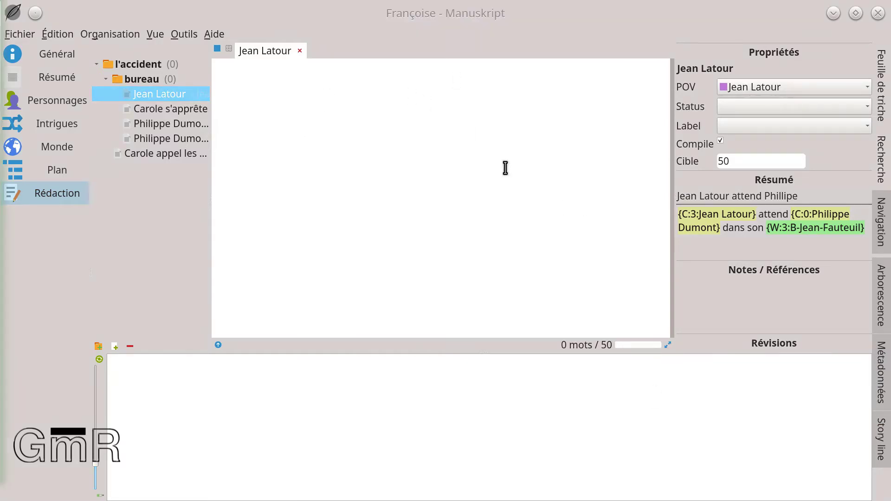
Step: View the scenes from the second one in bureau to the "appel les secours" scene, and close that scene's tab
click(165, 111)
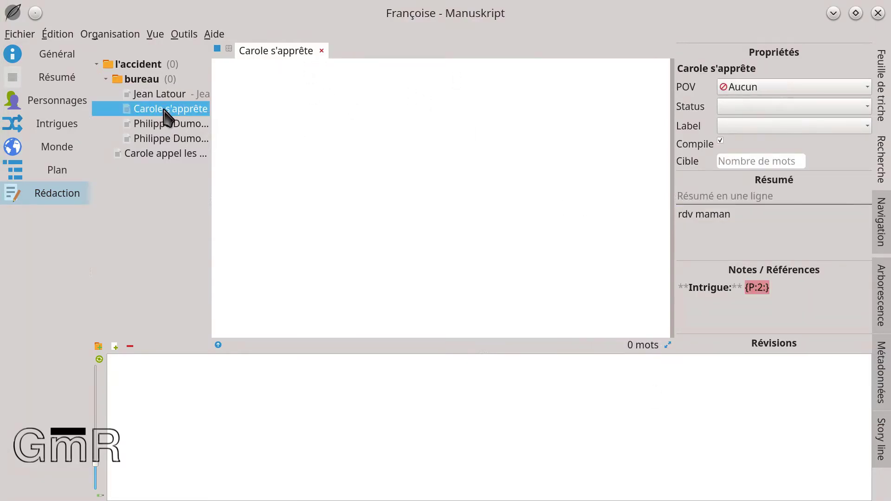
click(180, 125)
click(175, 140)
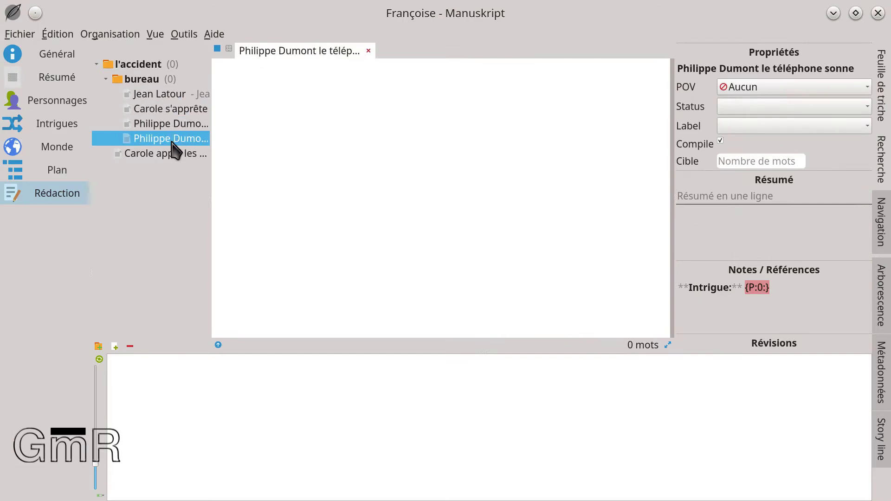
click(169, 154)
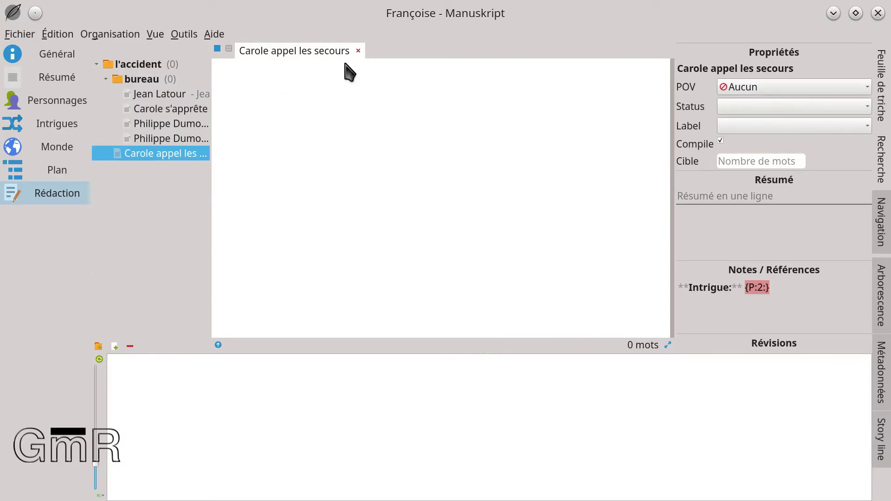
click(358, 51)
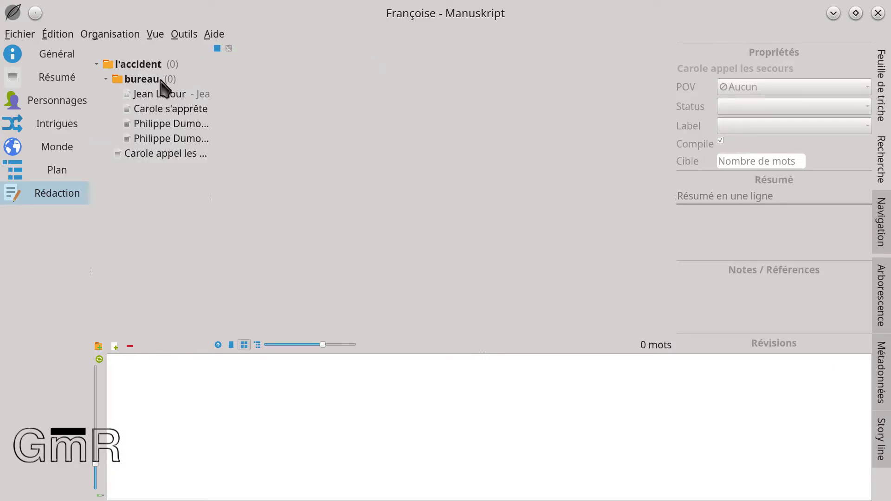
Step: Examine the index cards of the l'accident and bureau folders and the individual scenes inside bureau
click(142, 64)
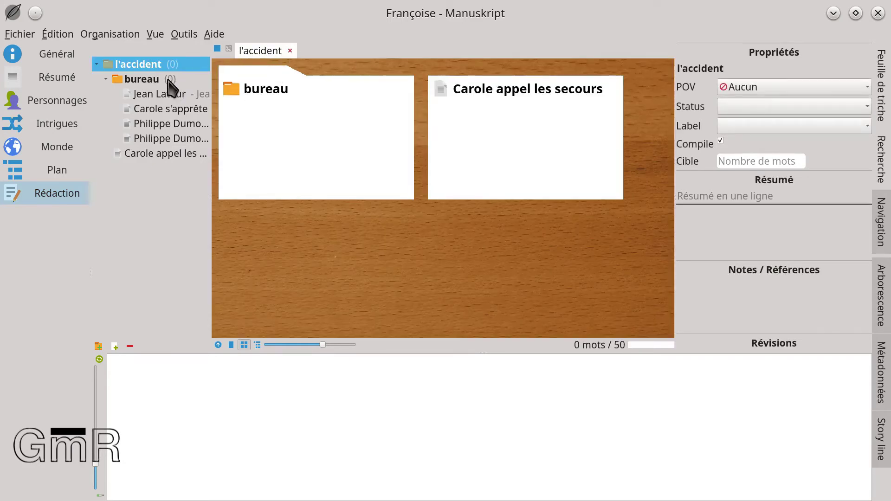
click(147, 80)
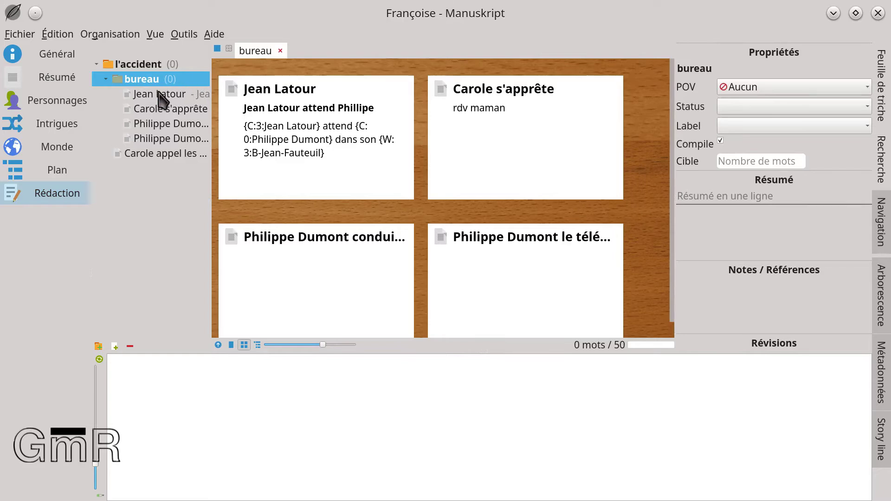
click(157, 93)
click(158, 109)
click(160, 124)
click(160, 139)
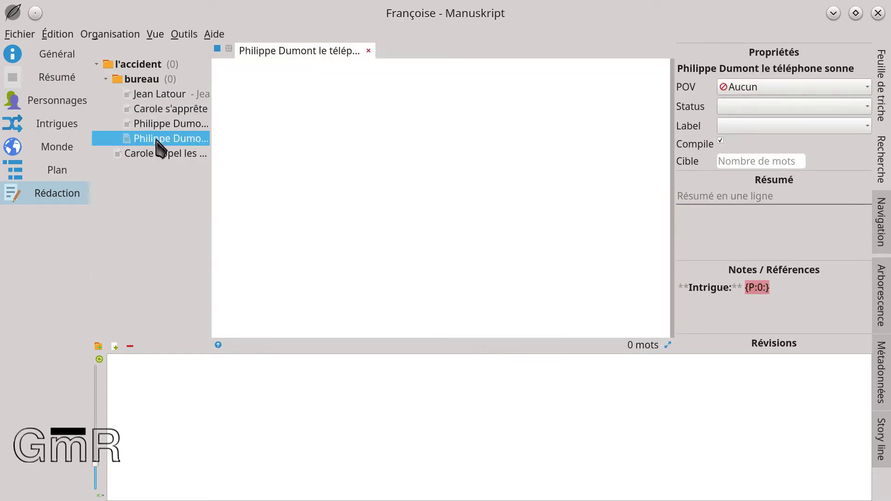
Step: Create a new folder inside the bureau folder and rename it dede
click(146, 80)
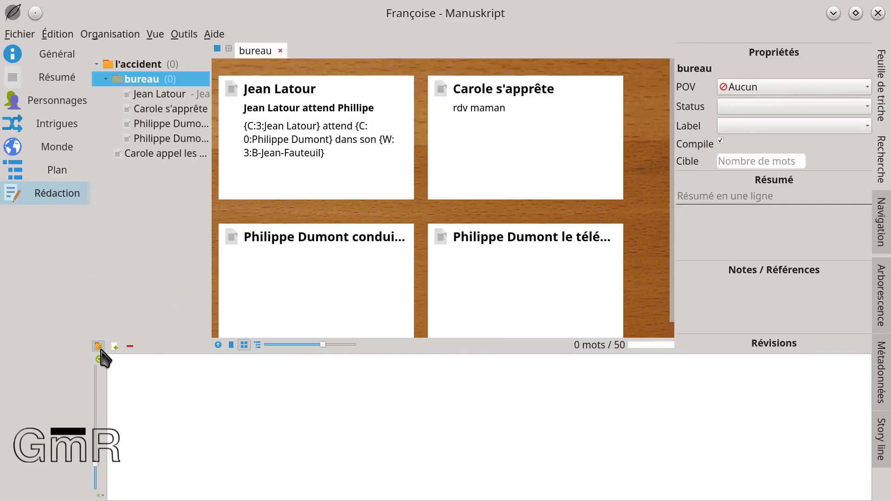
click(99, 346)
click(157, 154)
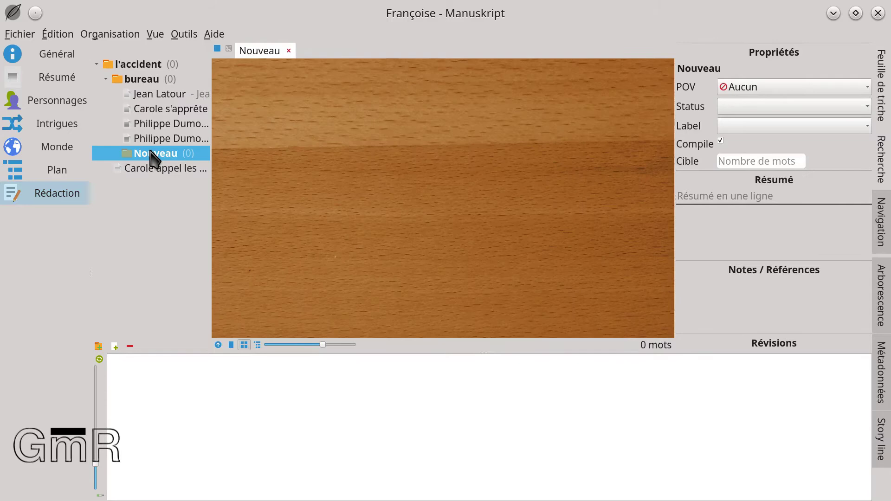
right_click(154, 158)
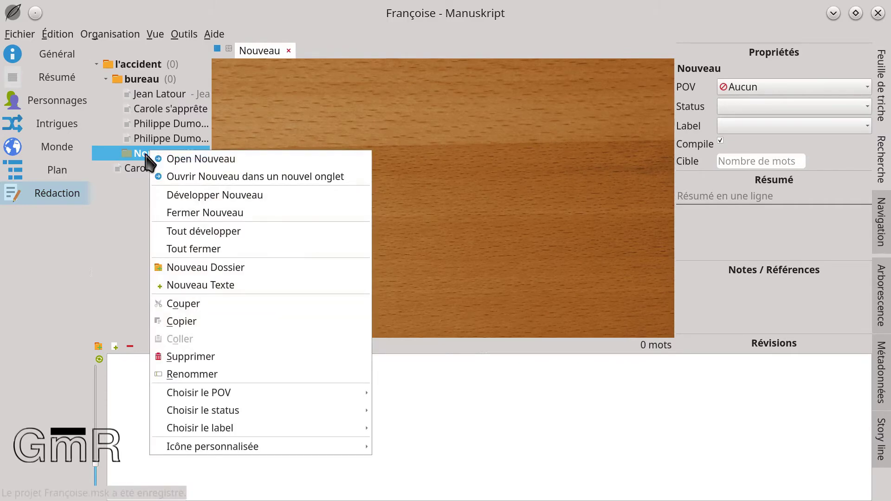
click(186, 374)
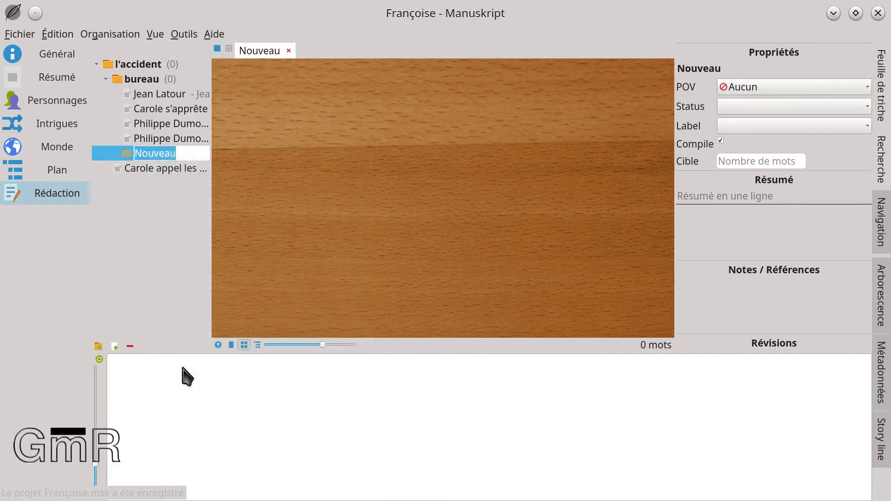
text(dede)
key(Return)
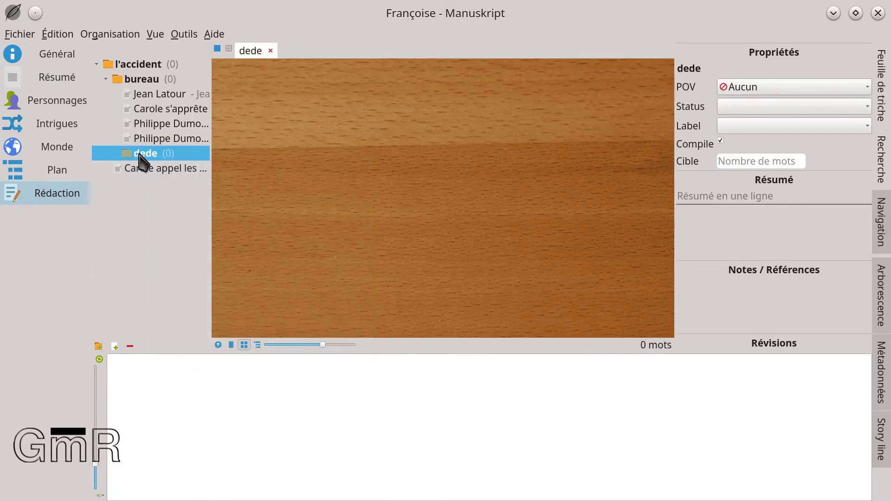
Step: Move the "appel les secours" scene into the dede folder and back out to the top level of the tree, leaving dede selected
drag(139, 171, 176, 160)
click(116, 153)
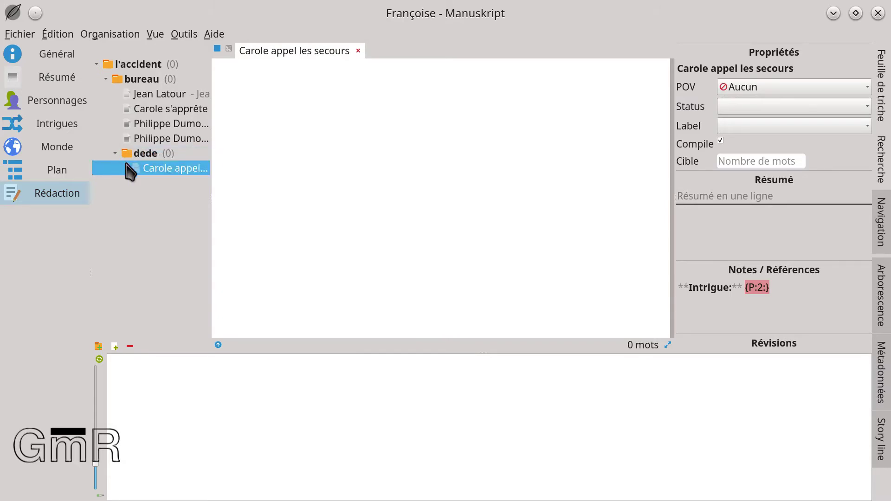
drag(155, 157, 157, 149)
drag(158, 73, 160, 71)
click(151, 156)
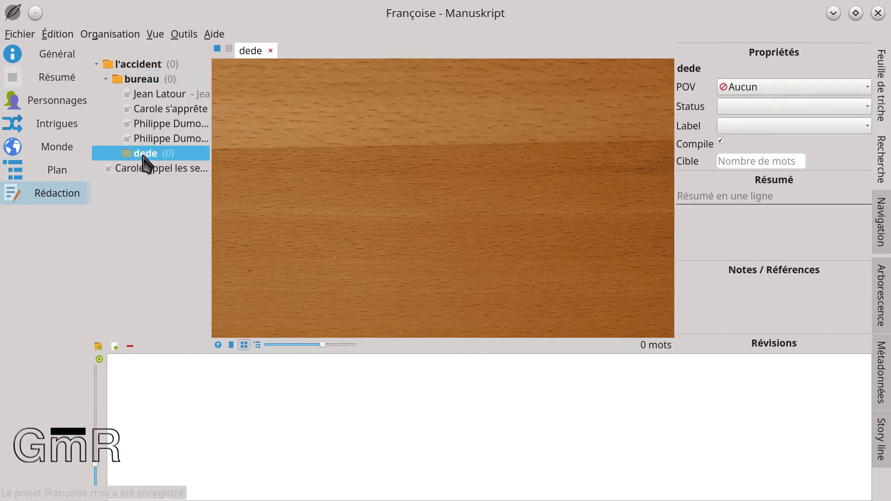
Step: Add a new text scene inside the dede folder
click(154, 169)
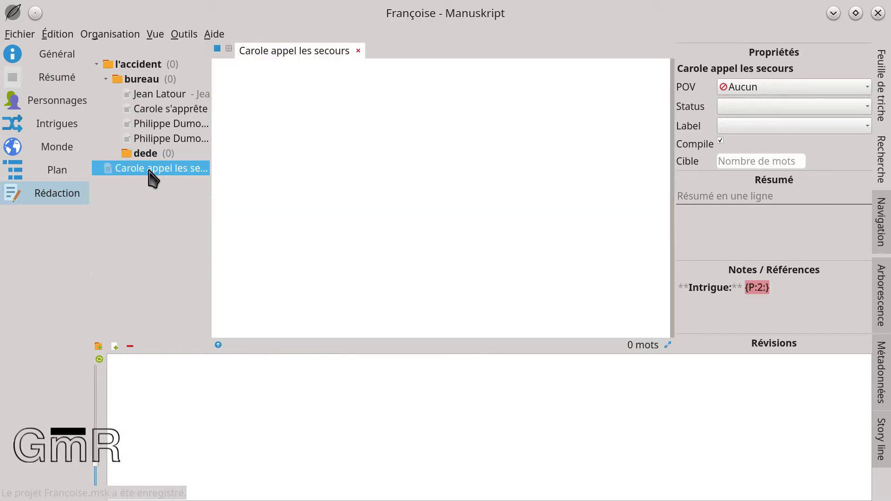
click(148, 155)
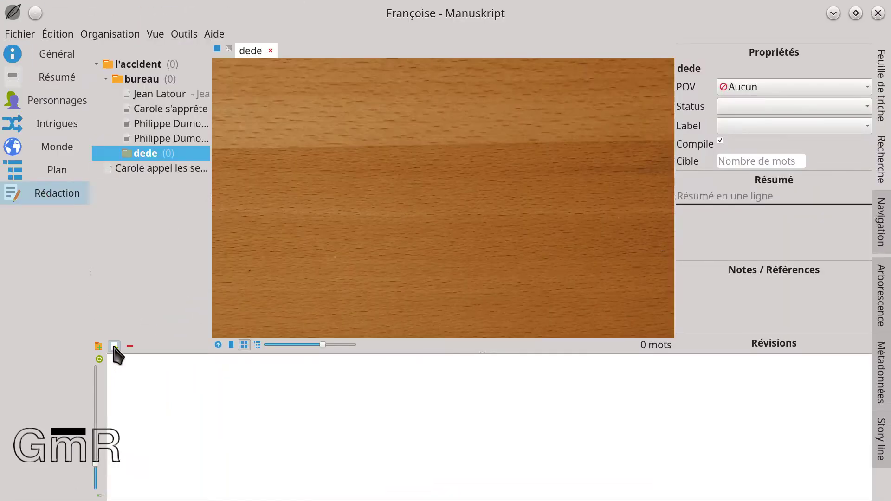
click(115, 346)
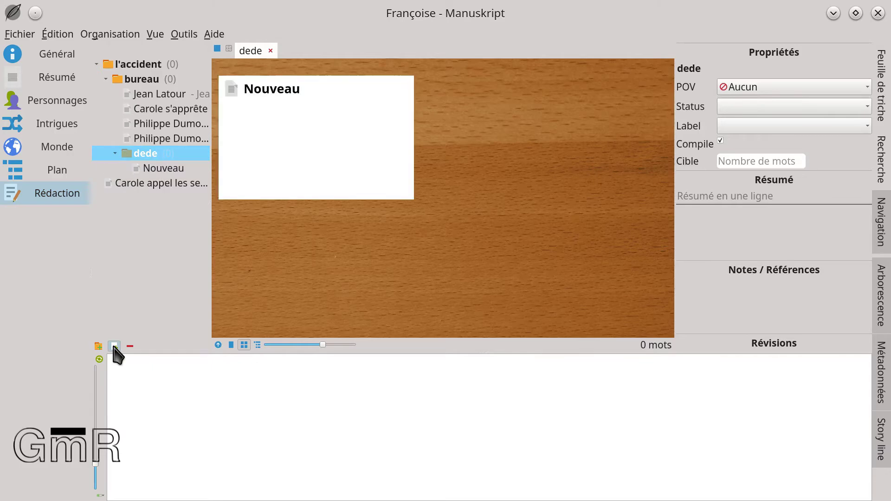
Step: Set the Nouveau scene's status to "à faire" and its label to Recherche
click(163, 169)
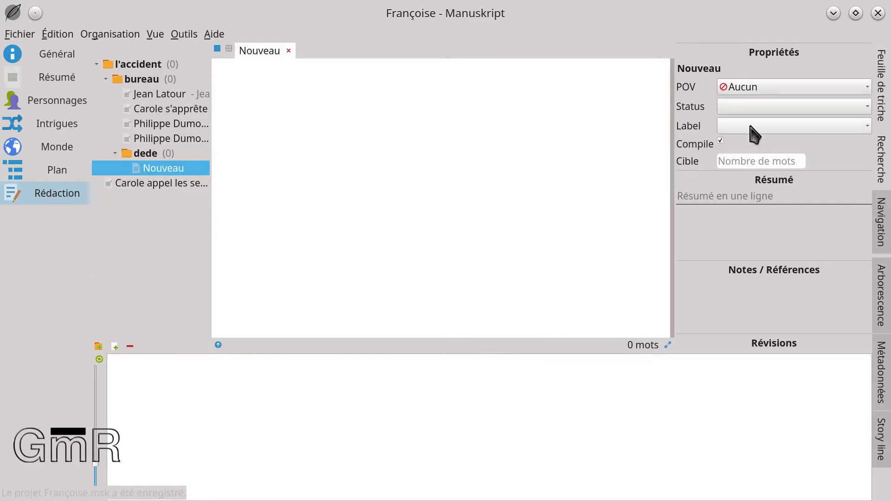
click(766, 109)
click(751, 124)
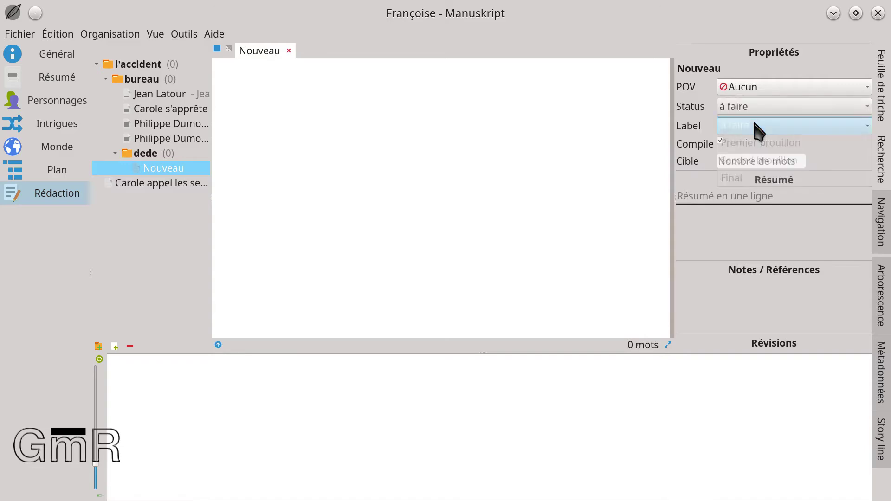
click(751, 127)
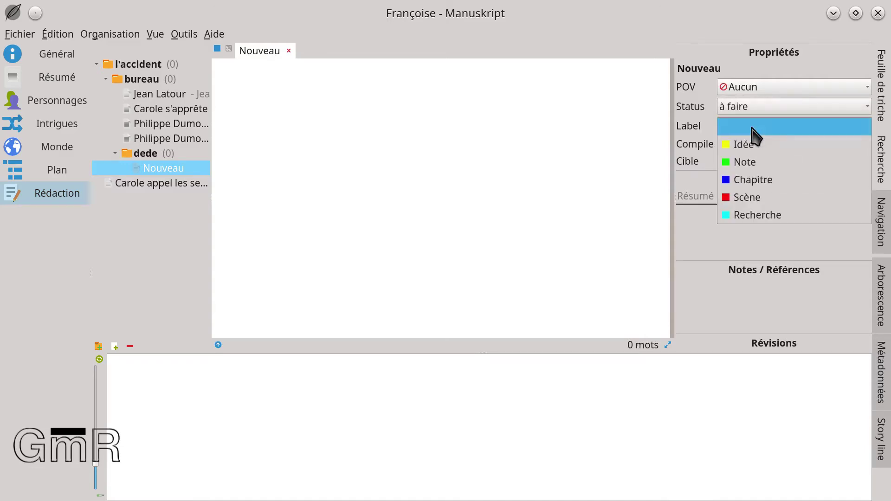
click(749, 165)
click(763, 133)
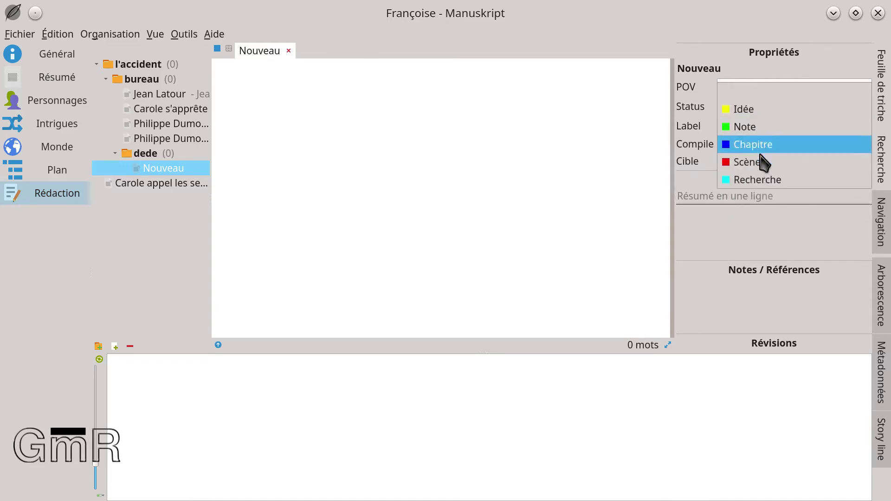
click(763, 185)
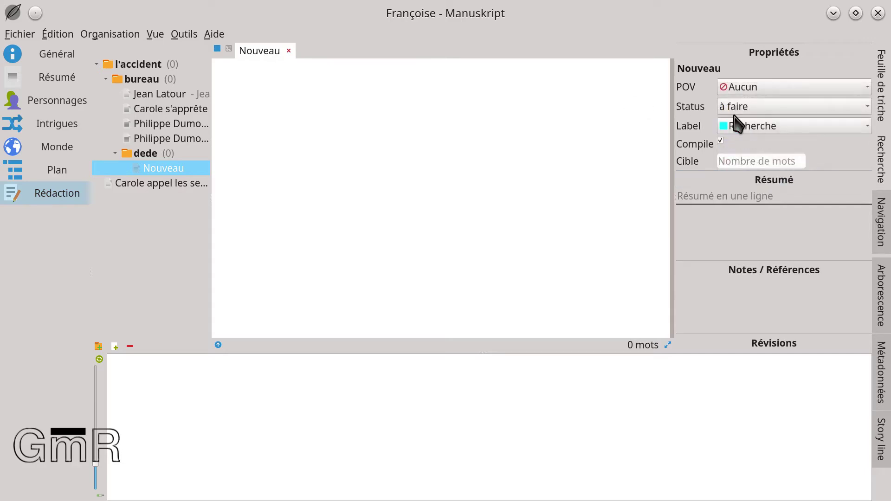
Step: Assign the Scène label to the bureau folder
click(170, 95)
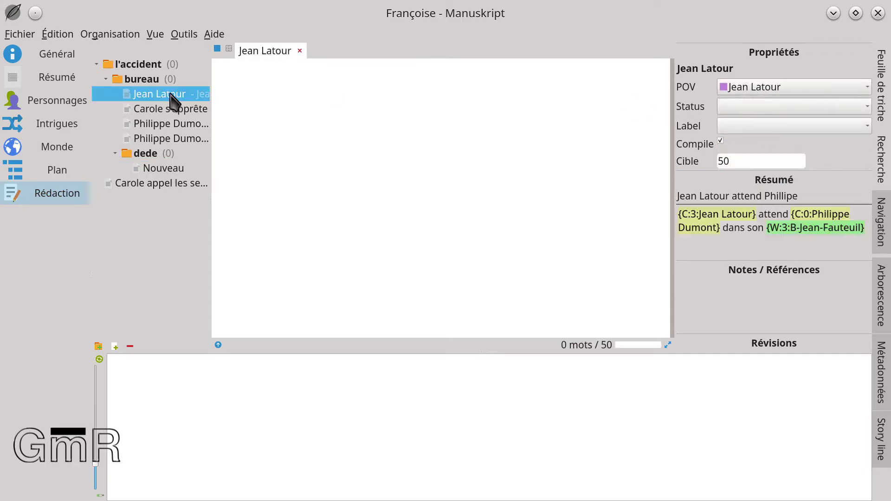
click(140, 79)
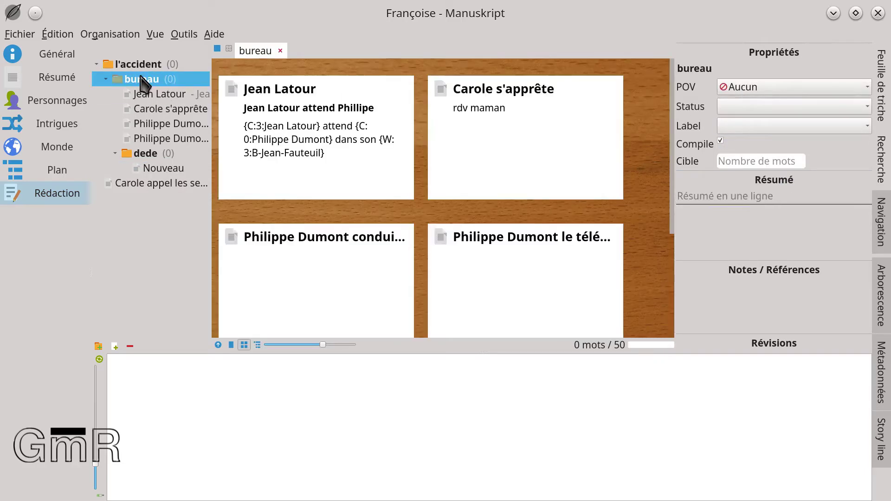
click(729, 126)
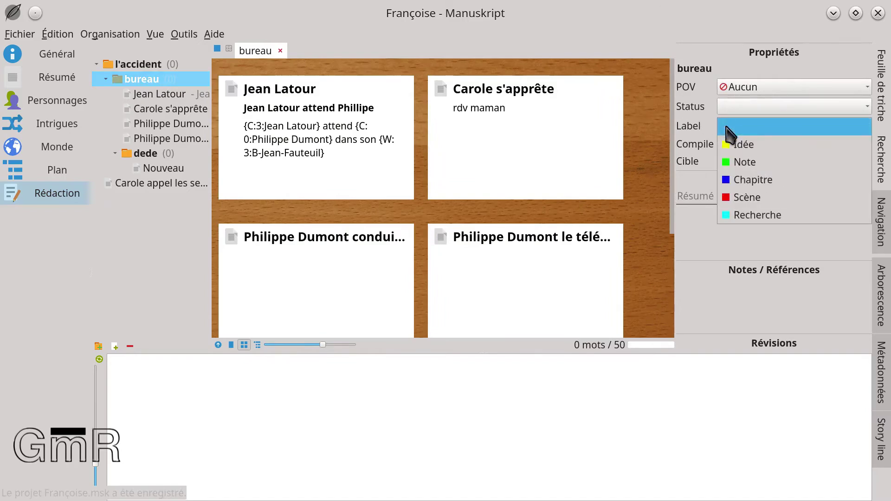
click(756, 204)
Step: Set the label of the first scene in the bureau folder to Scène
click(176, 100)
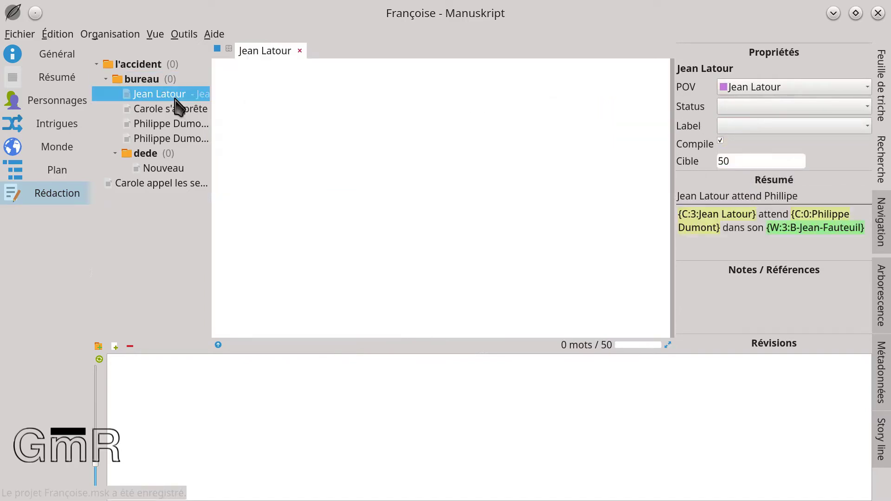
click(748, 123)
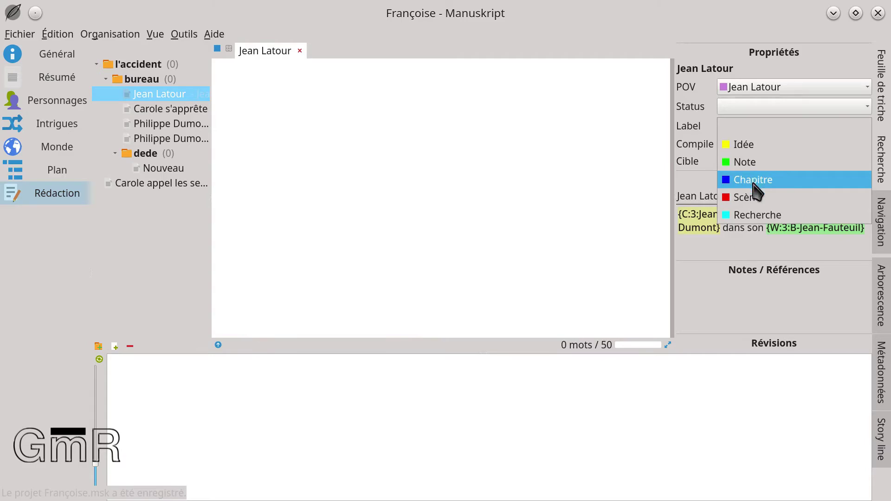
click(756, 198)
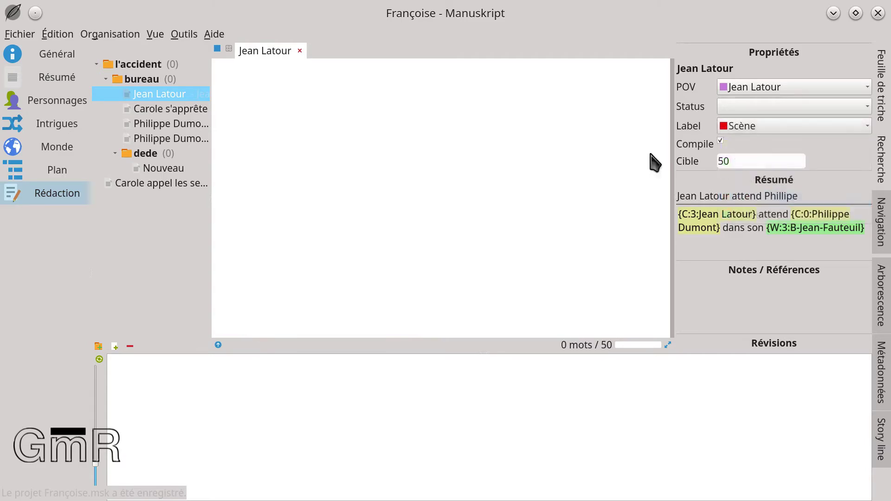
Step: Change the bureau folder's label to Chapitre
click(140, 80)
click(745, 129)
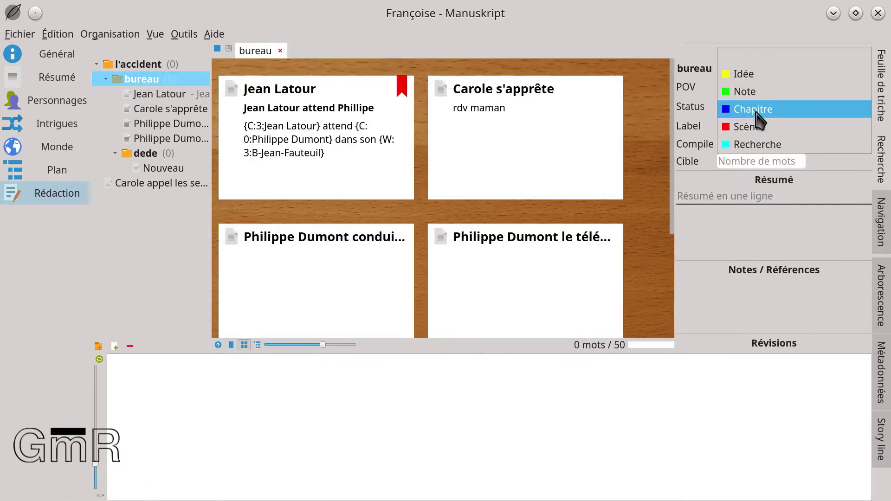
click(755, 111)
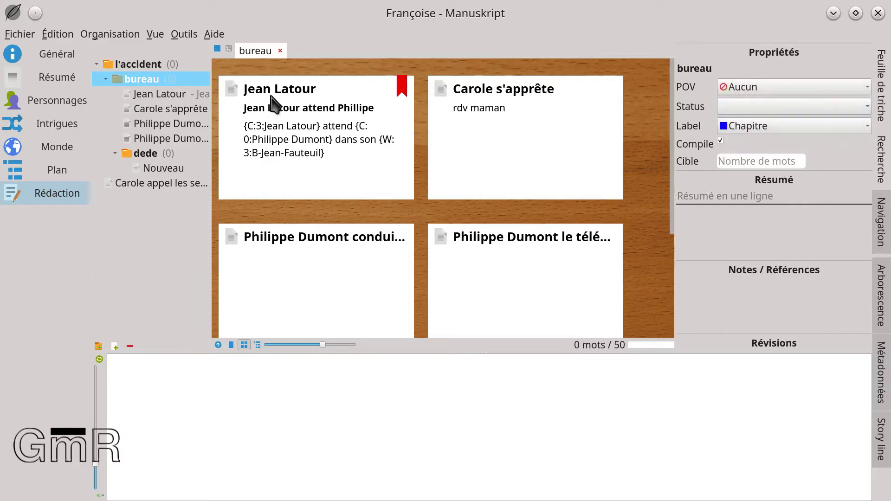
Step: Check the Nouveau scene and its index card in dede, and delete the dede folder with its content
click(161, 96)
click(156, 171)
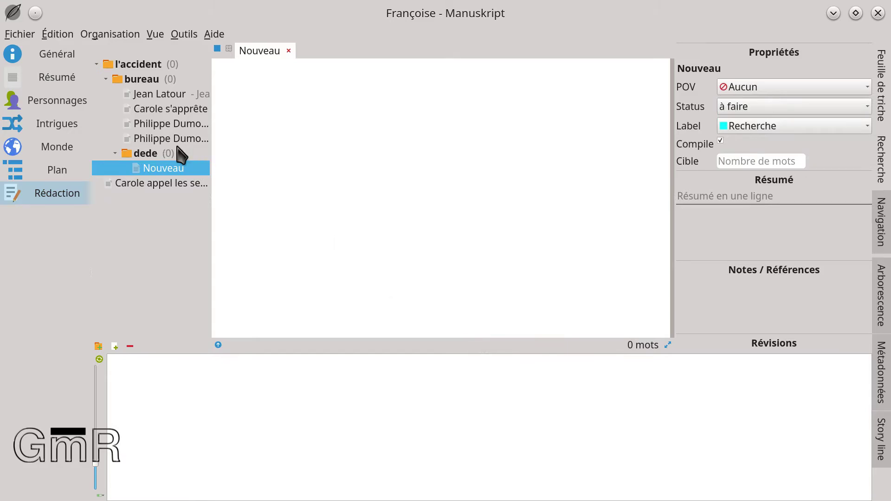
click(143, 154)
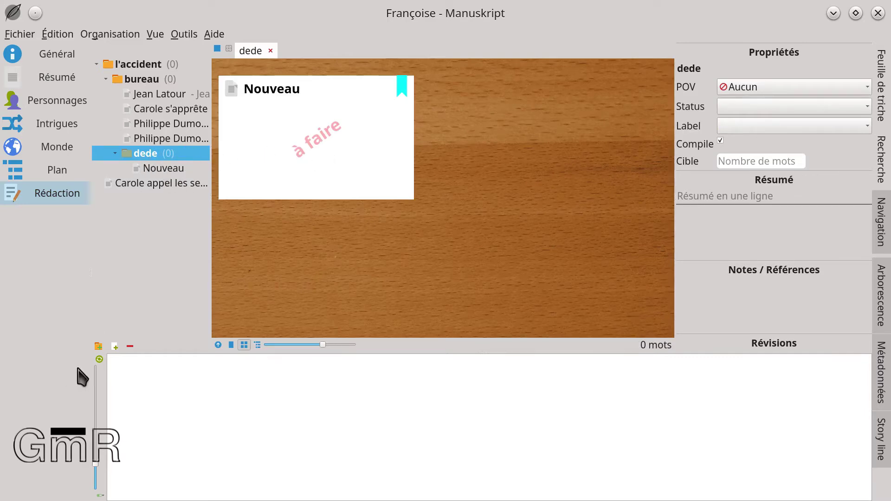
click(130, 349)
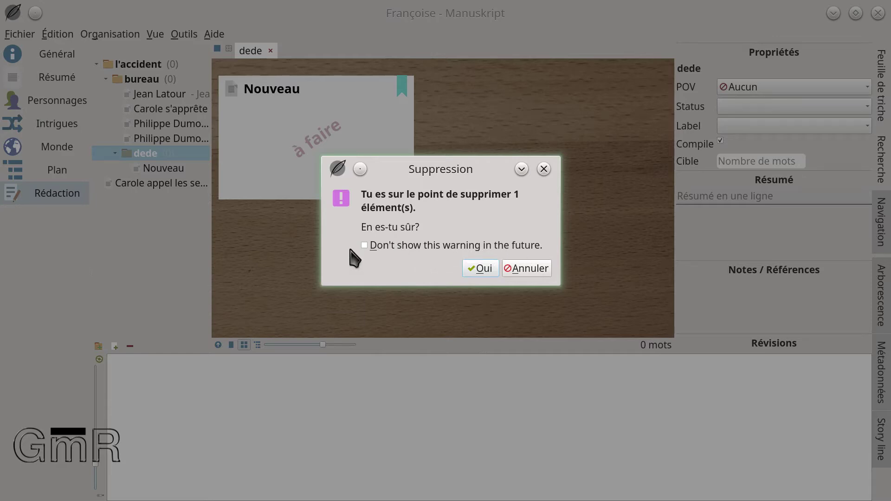
click(482, 270)
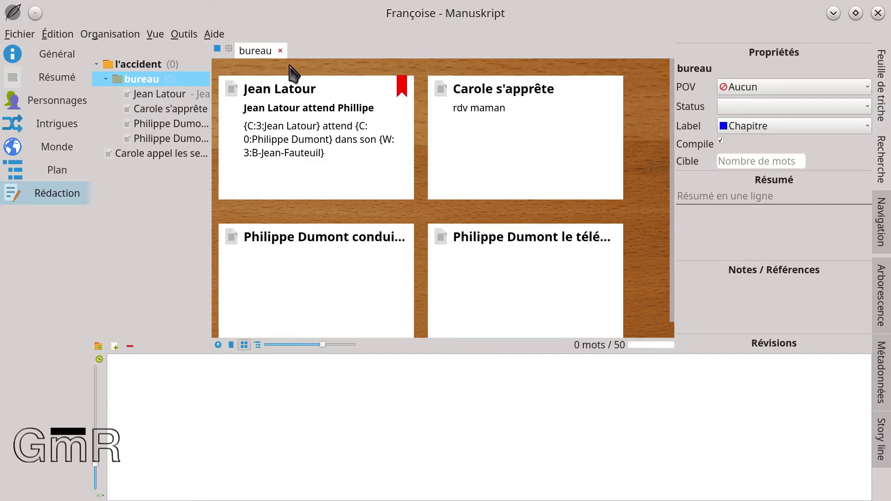
Step: Split the editor into two side-by-side views of the bureau folder and even out their widths
click(229, 53)
click(231, 53)
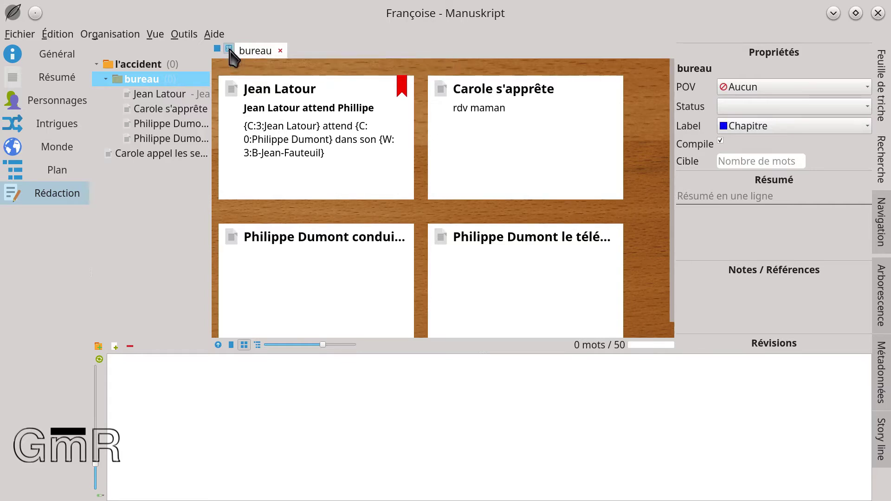
click(221, 51)
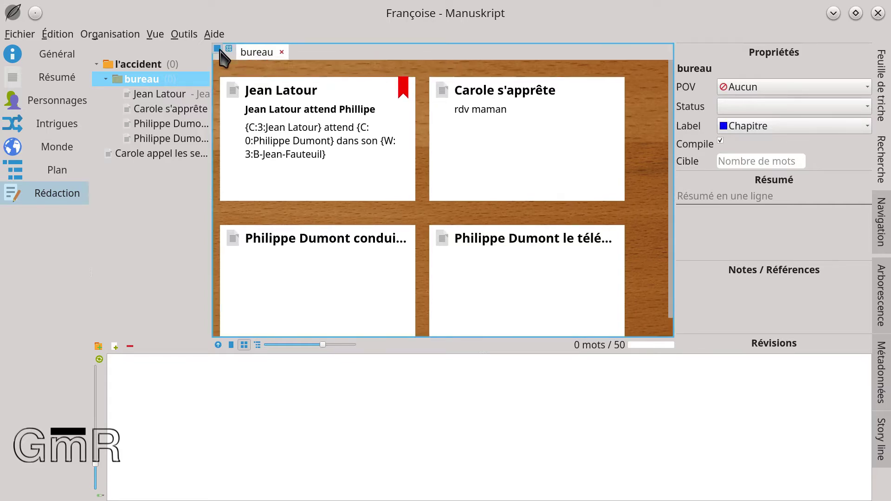
click(220, 50)
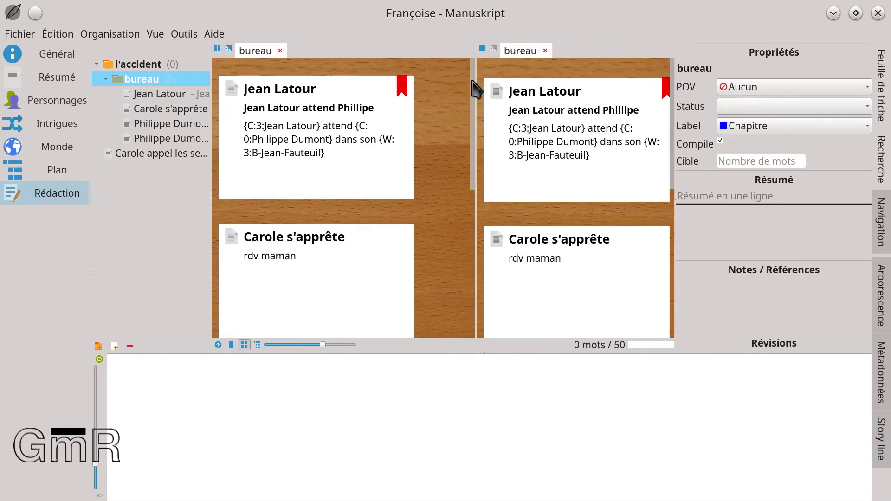
drag(477, 98, 445, 97)
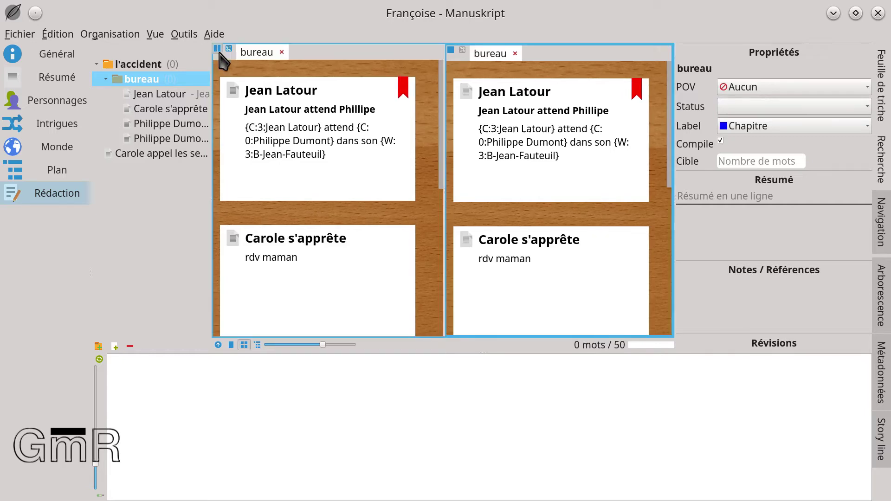
Step: Cycle the editor through its stacked, single and side-by-side layouts, ending with a single view
click(217, 52)
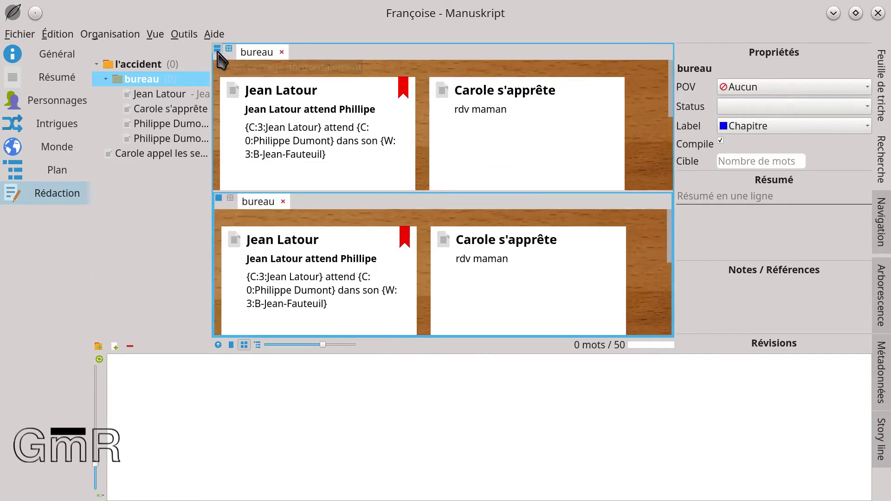
click(217, 50)
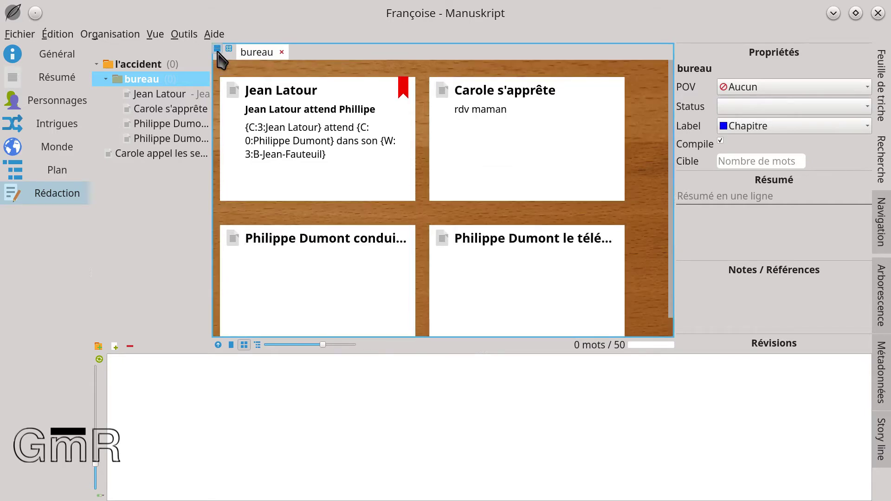
click(218, 50)
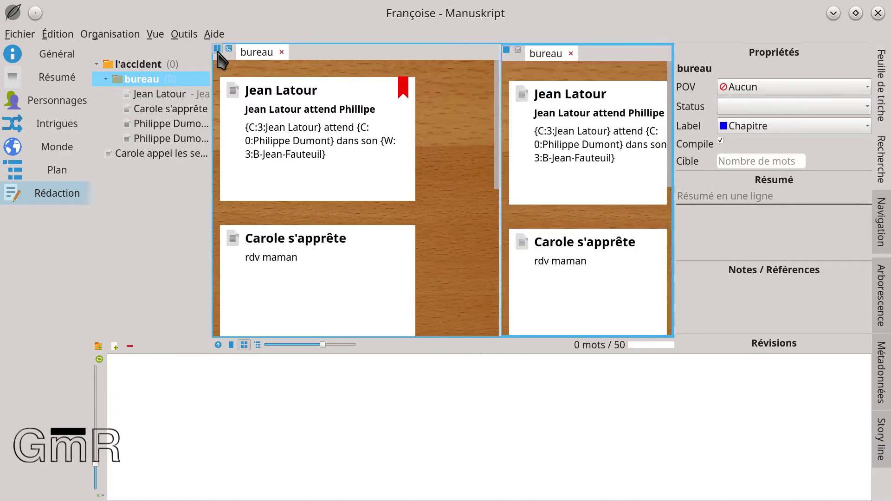
click(217, 49)
click(218, 49)
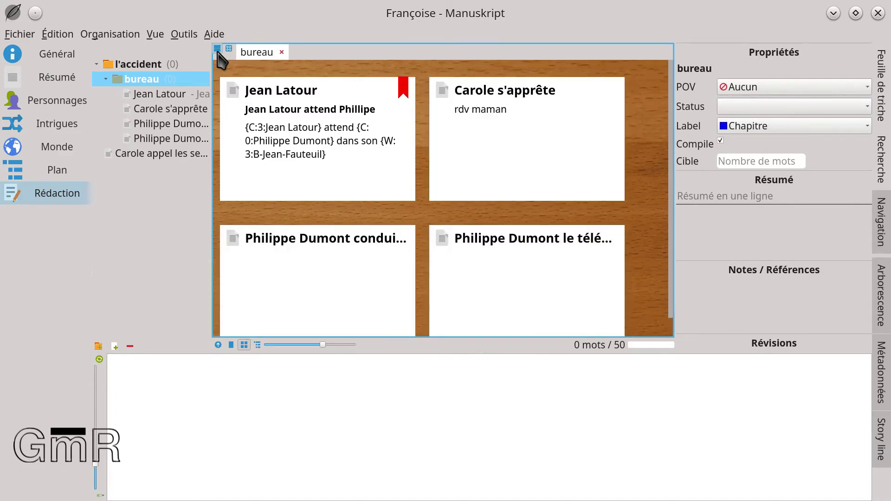
Step: Cycle the editor split back to side by side and widen the first view until the second one is collapsed
click(217, 49)
click(218, 49)
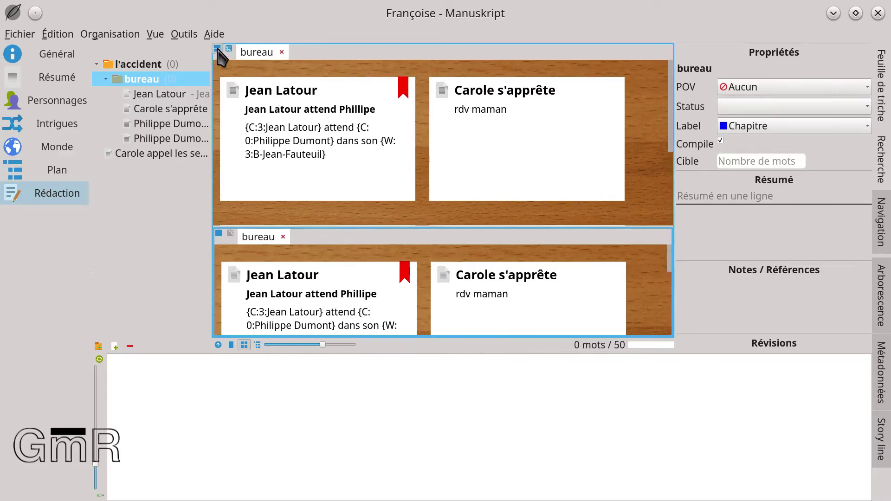
click(218, 49)
click(218, 50)
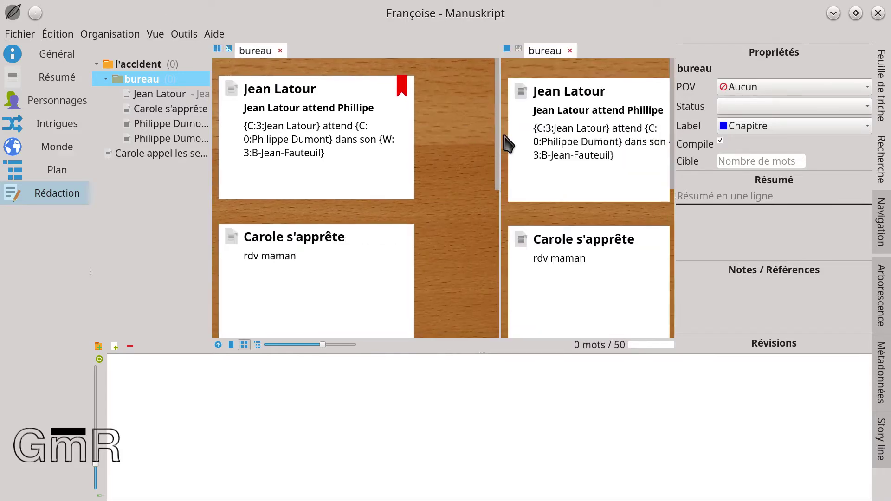
drag(500, 110, 717, 109)
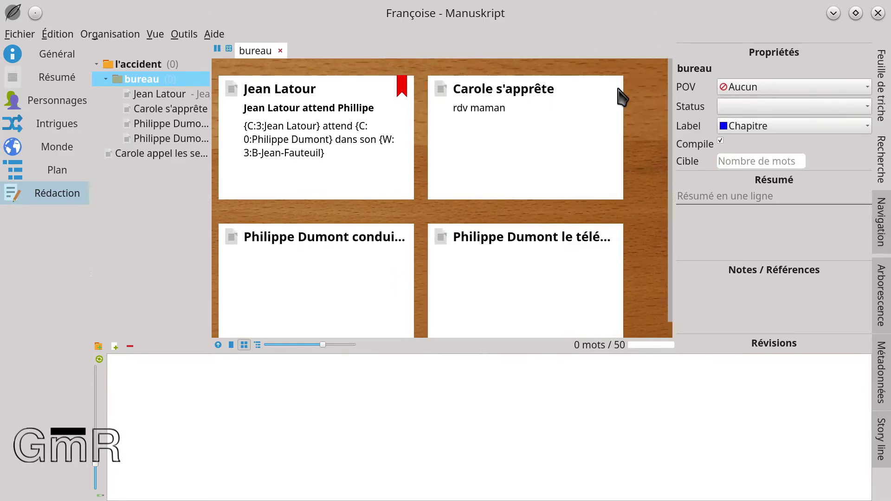
Step: Restore the side-by-side editor split and collapse the second bureau view by moving the divider to the editor's edge
click(224, 59)
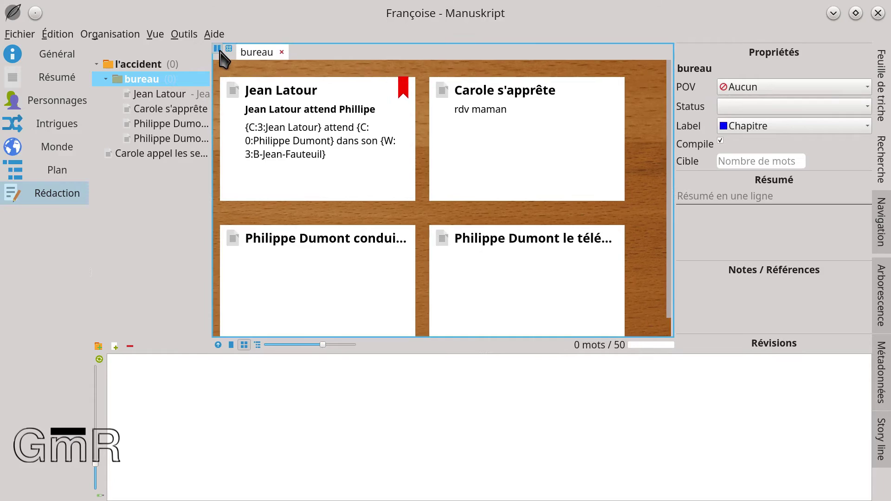
click(218, 48)
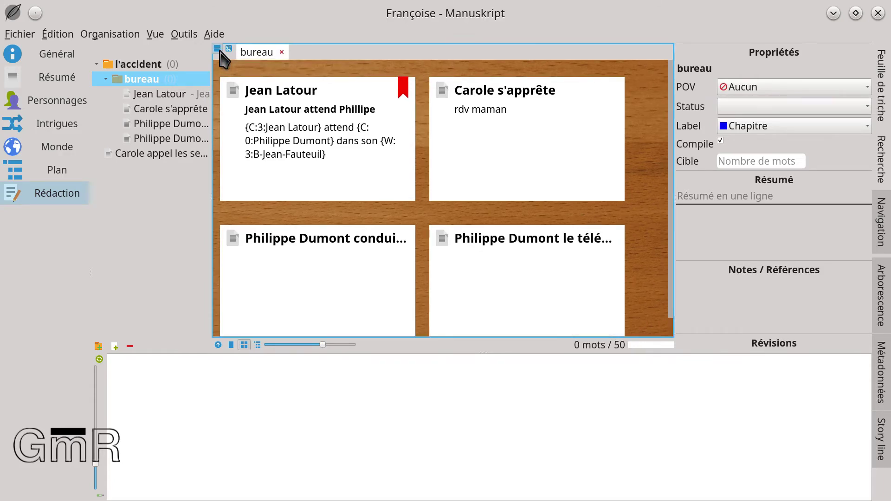
click(217, 48)
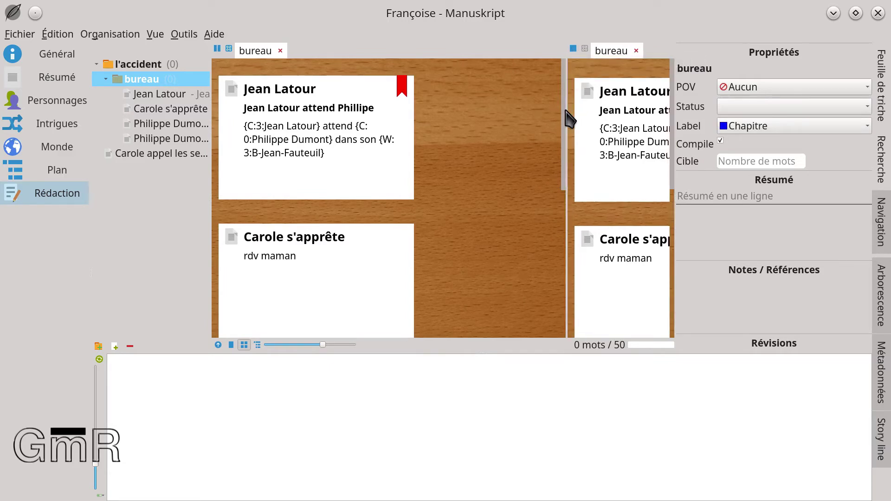
drag(567, 109, 710, 101)
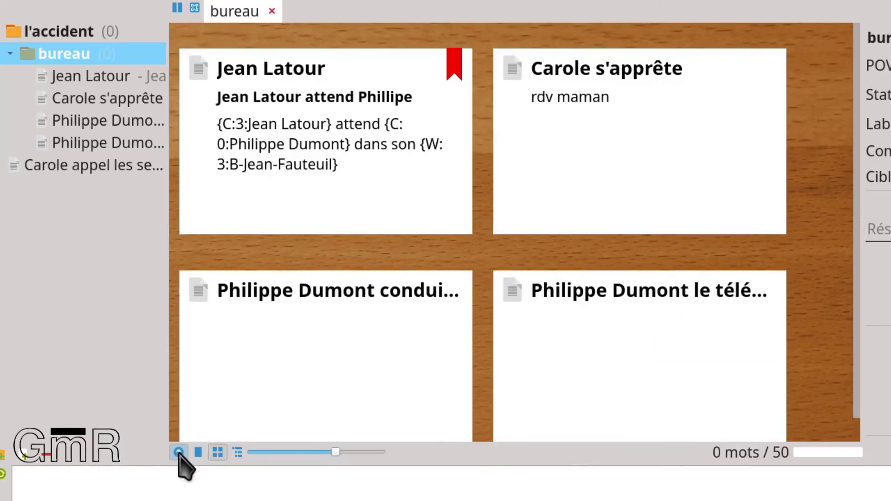
Step: Try to show the bureau folder as text and to move between its first scene and the parent folder
click(218, 344)
click(178, 453)
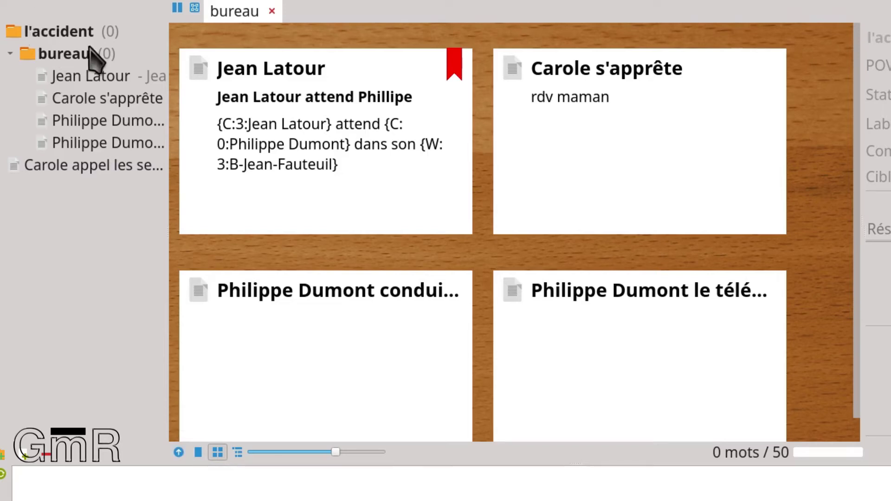
click(199, 458)
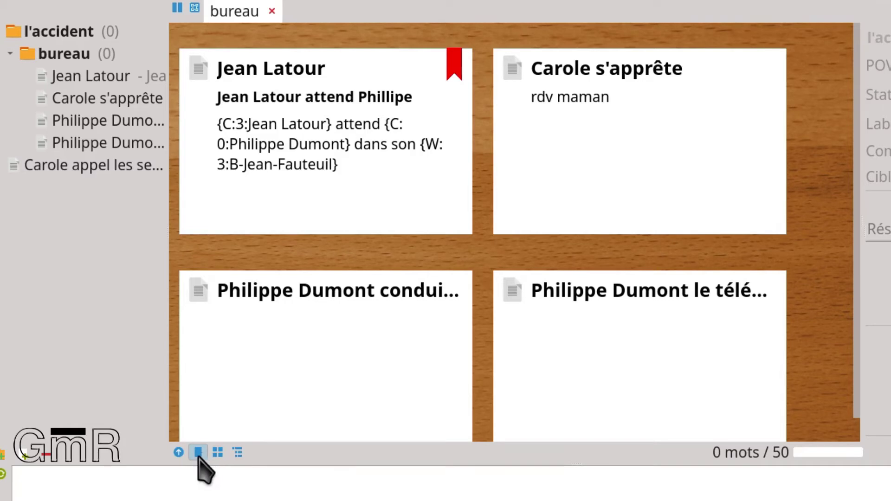
click(75, 55)
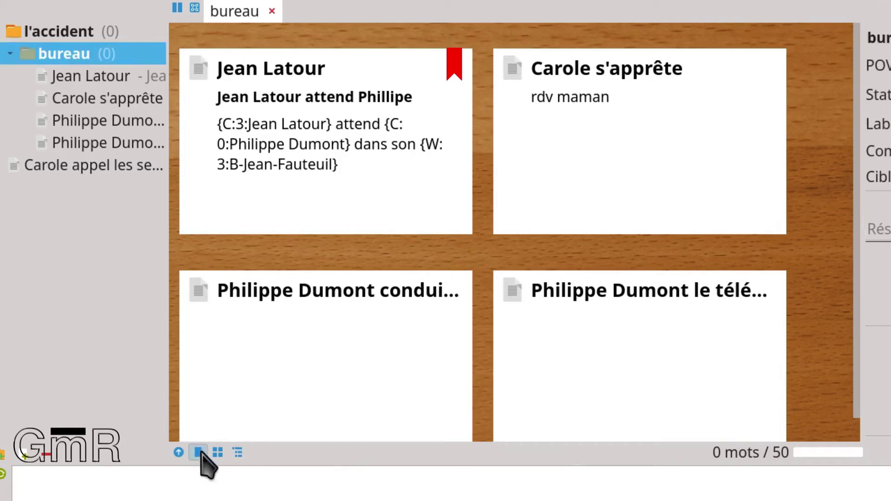
click(198, 452)
click(79, 78)
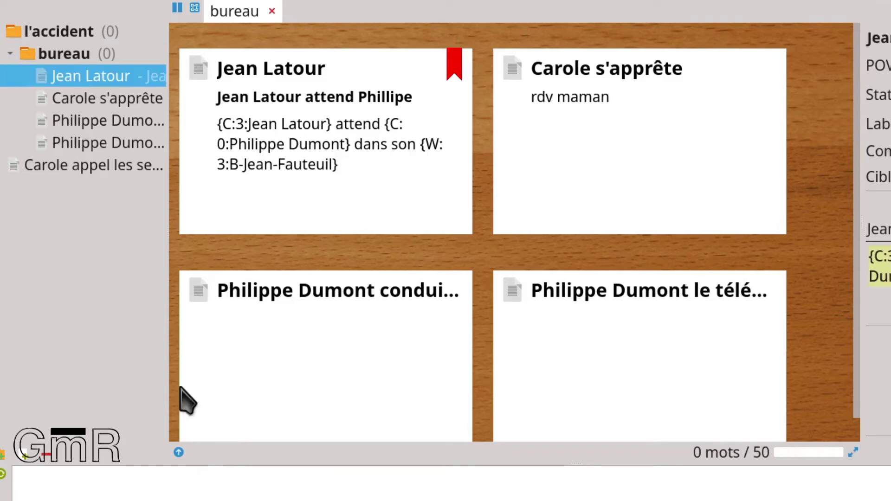
click(178, 453)
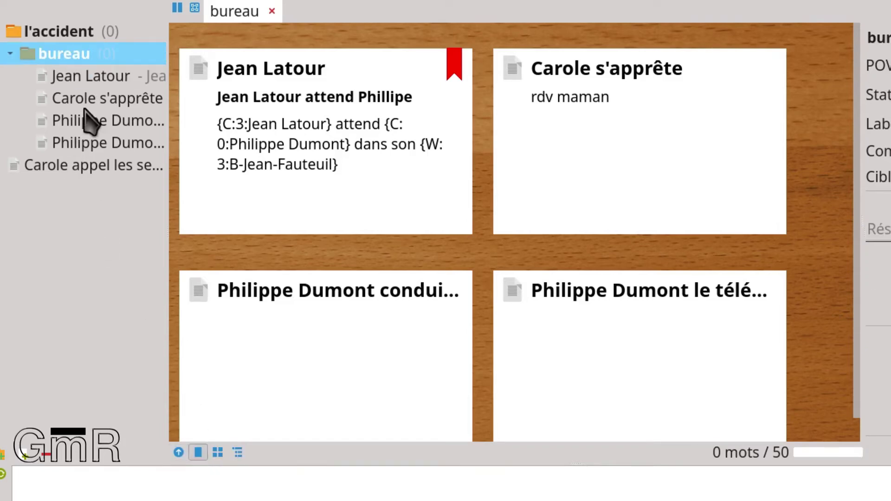
click(87, 79)
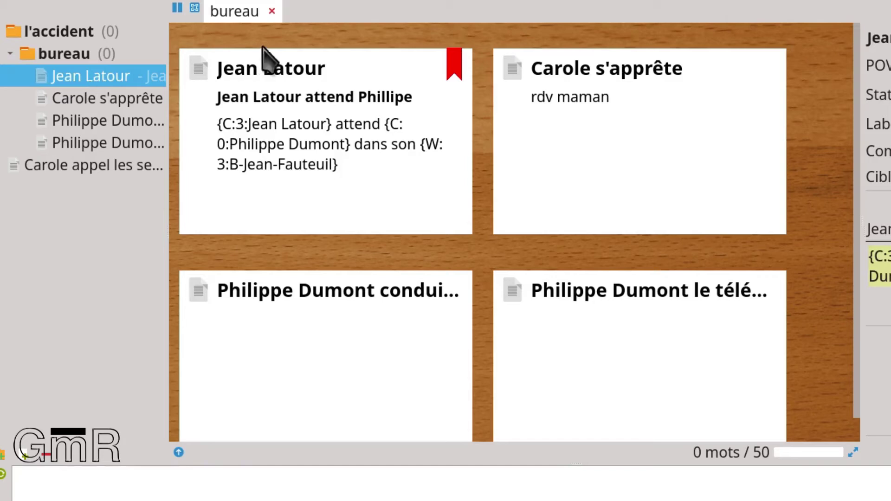
Step: Close the bureau tab, change the editor split layout, and open the first scene of the bureau folder
click(271, 11)
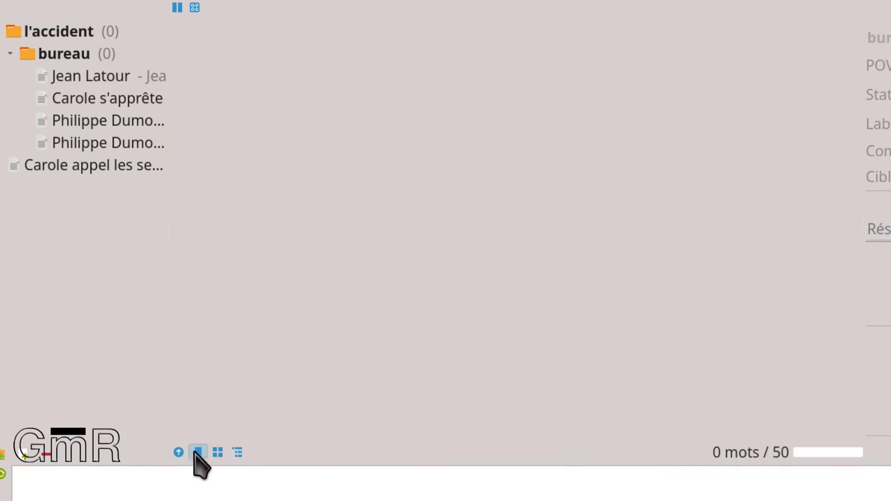
click(175, 13)
click(92, 81)
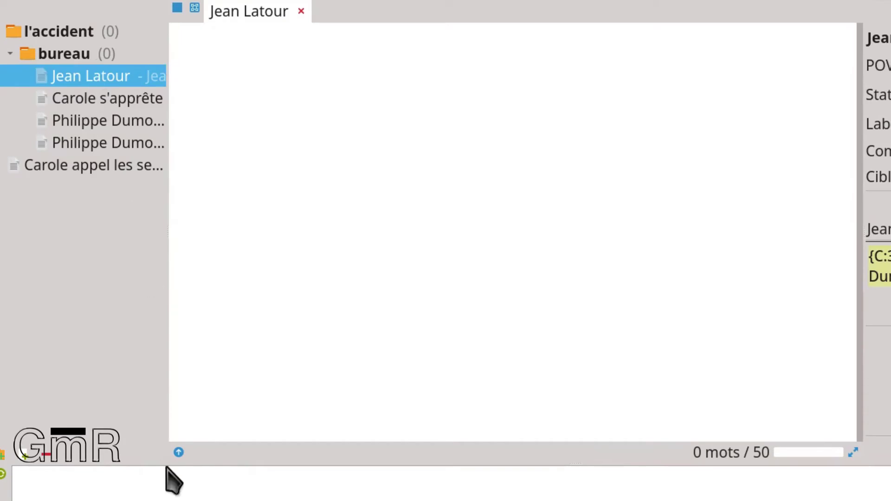
Step: Display the bureau folder in text, index card and outline modes, ending with the index cards
click(78, 56)
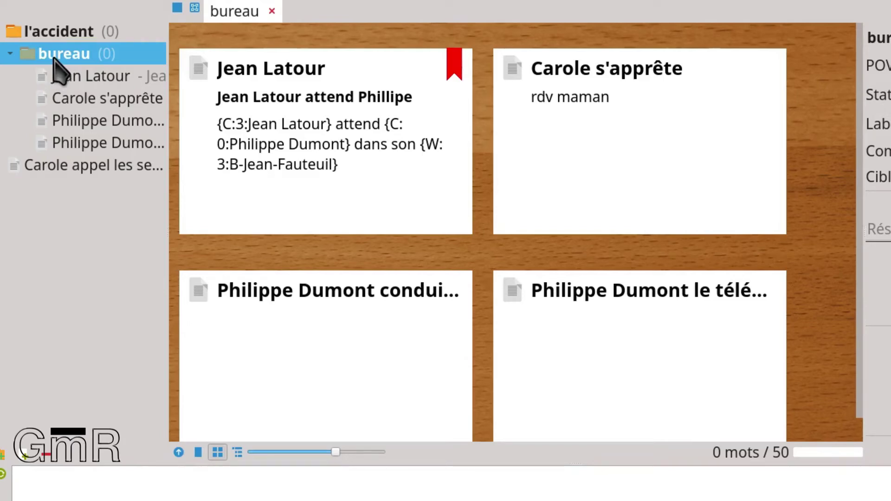
click(199, 453)
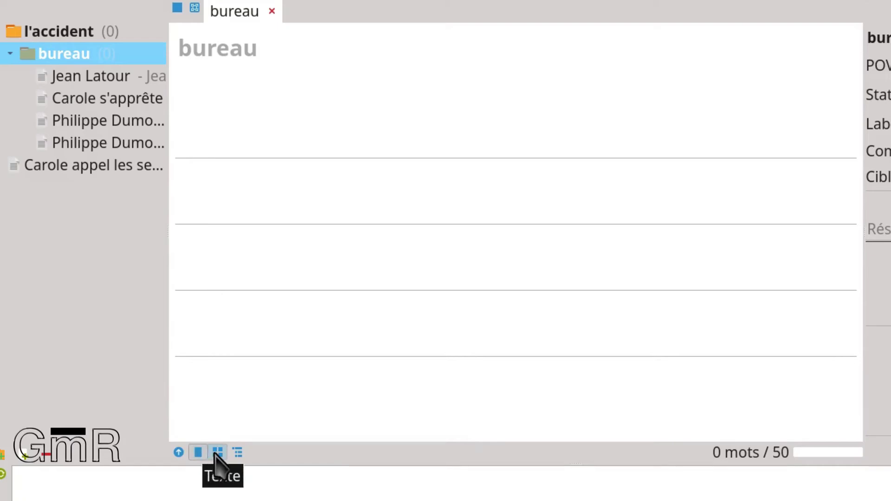
click(218, 452)
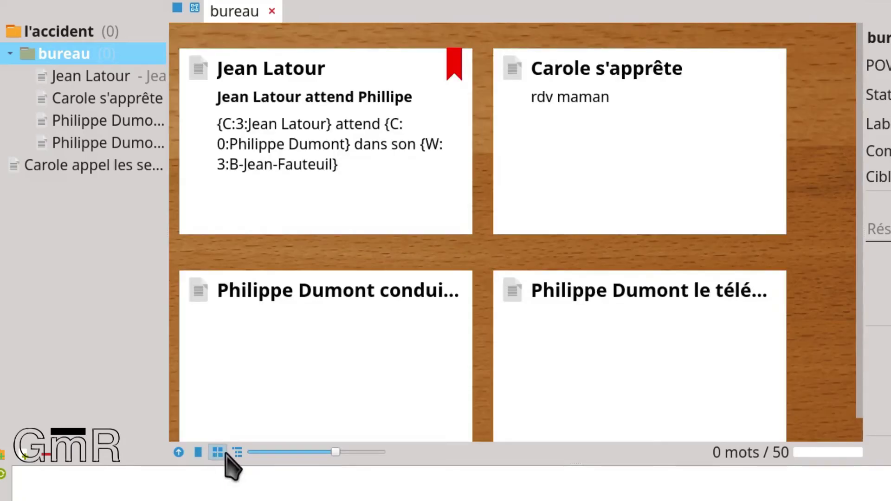
click(238, 453)
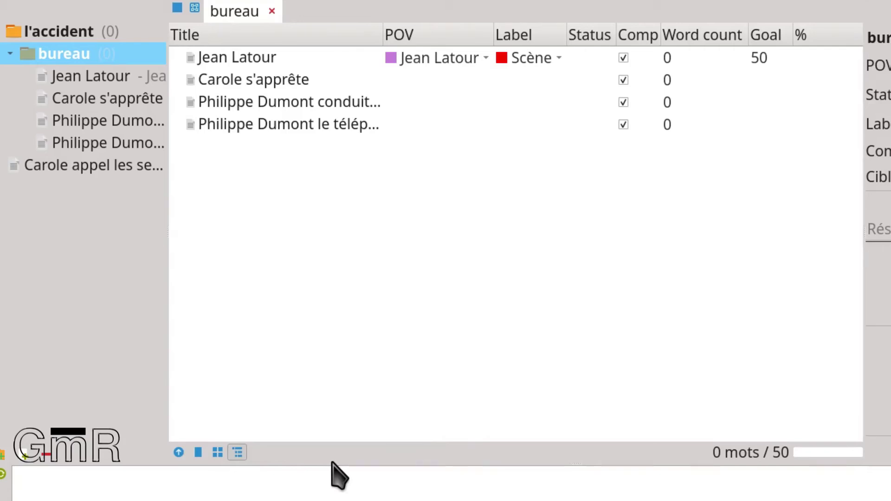
click(199, 452)
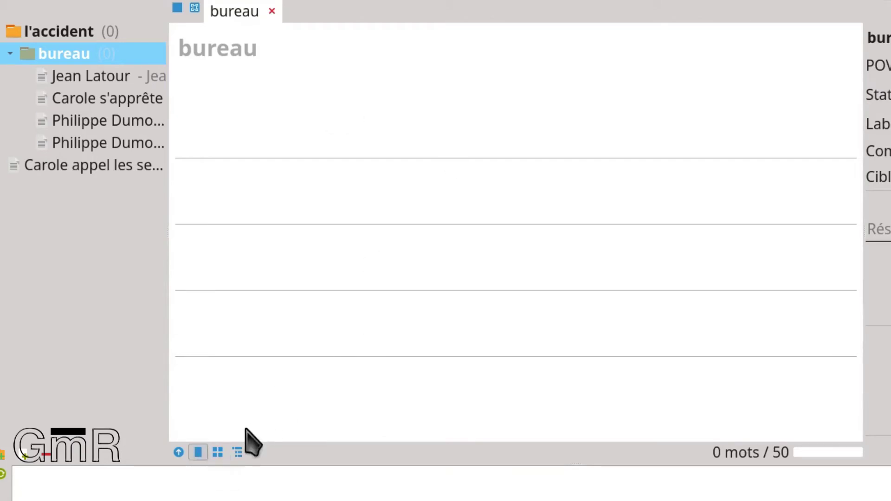
click(217, 452)
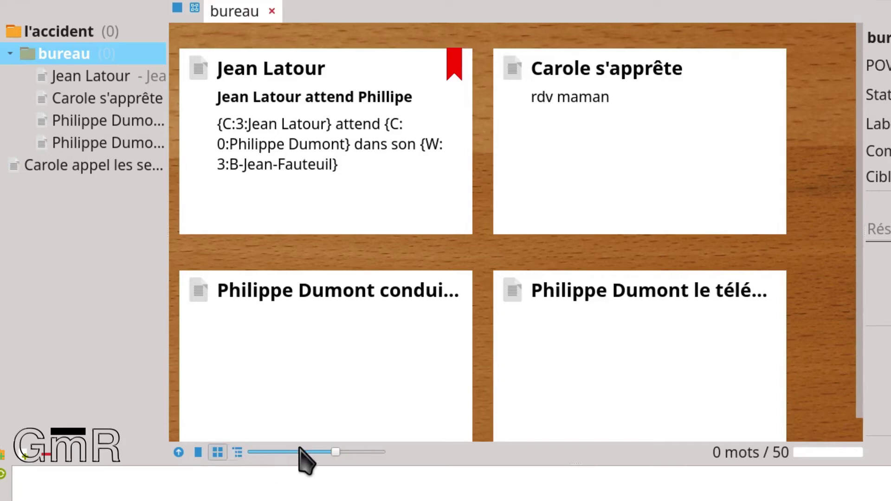
Step: Shrink the index cards and move the fourth card ("le téléphone sonne") ahead of "Carole s'apprête"
drag(333, 450, 297, 452)
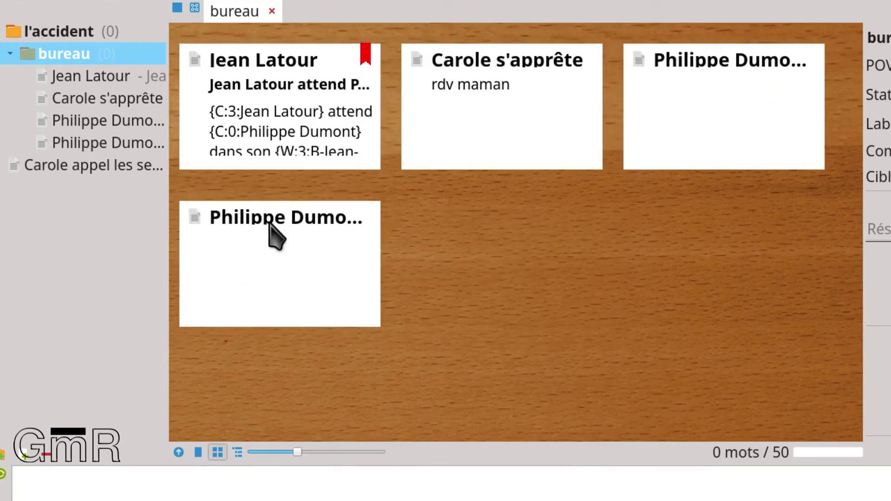
drag(353, 211, 385, 119)
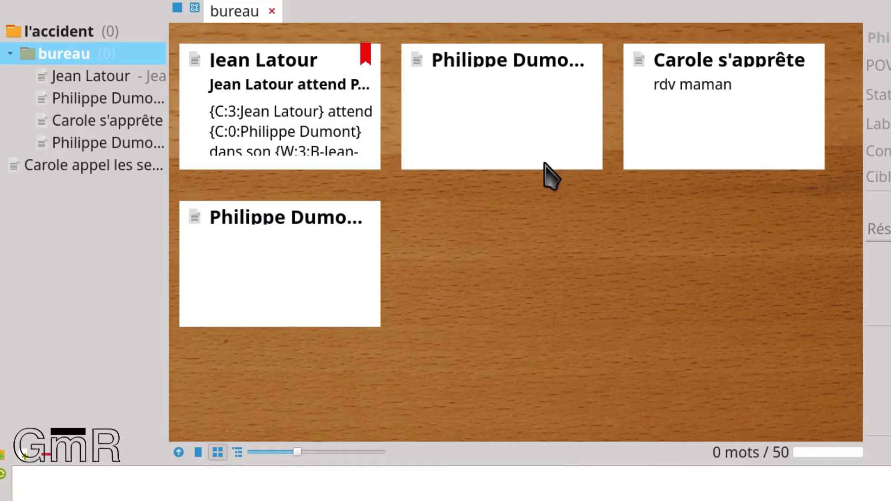
mouse_move(295, 454)
mouse_down()
mouse_move(327, 457)
mouse_move(302, 459)
mouse_up()
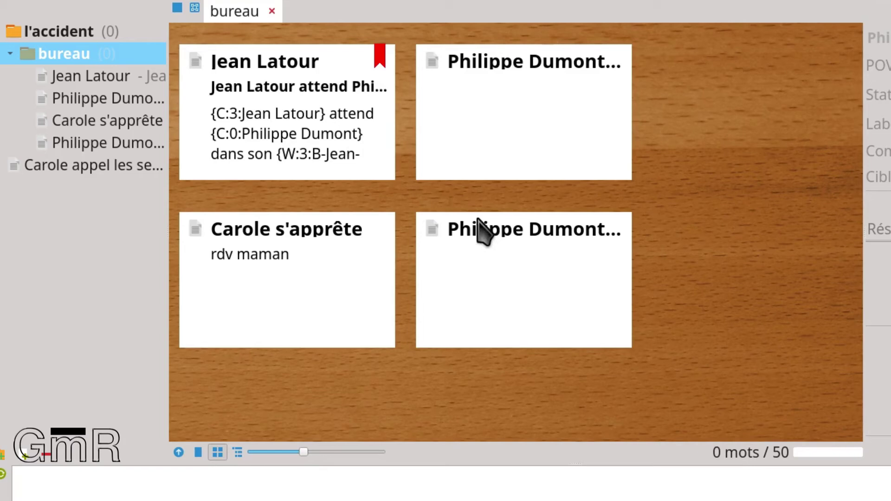
Step: With the bureau folder displayed as an outline, refresh the story line showing the plots and widen its columns to the maximum
click(236, 454)
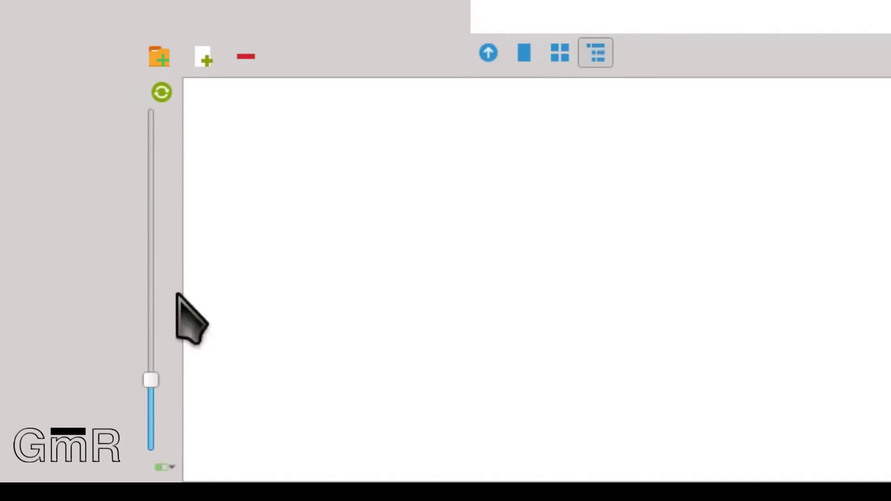
click(176, 476)
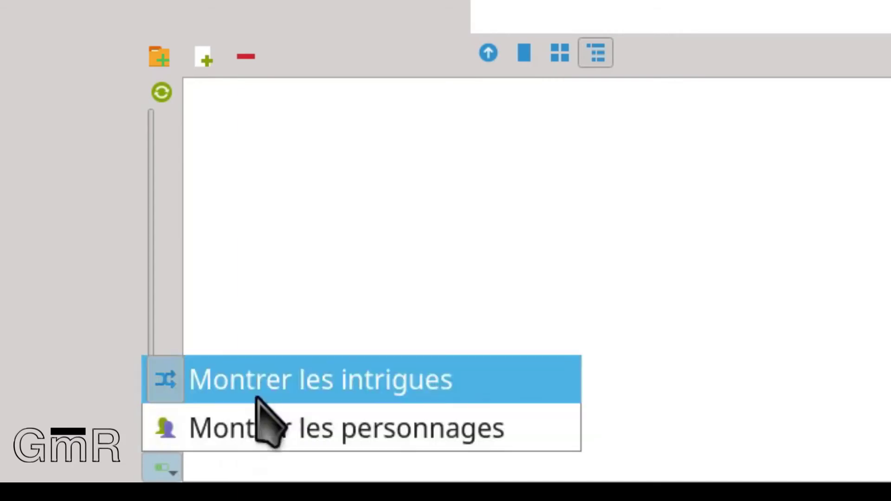
click(2, 253)
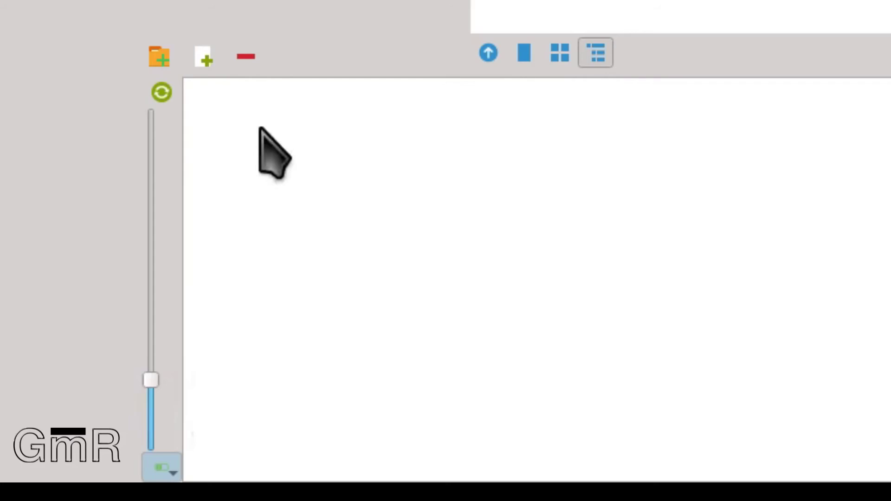
click(163, 92)
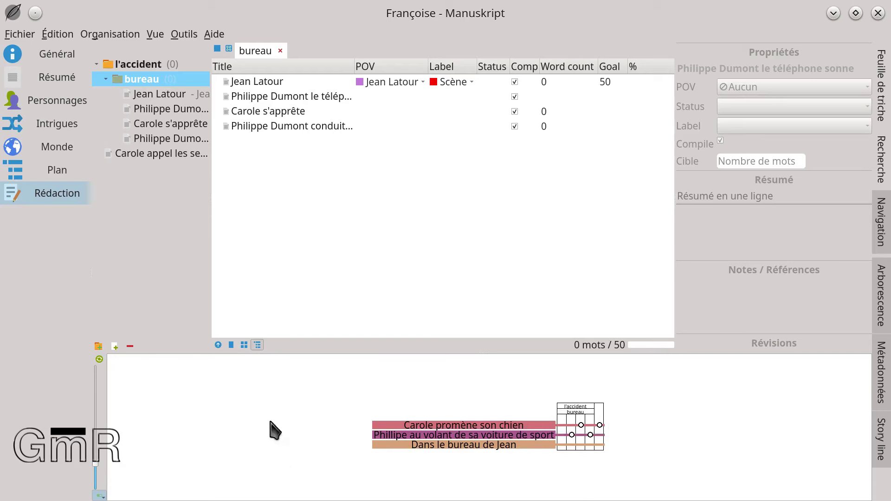
drag(96, 460, 106, 366)
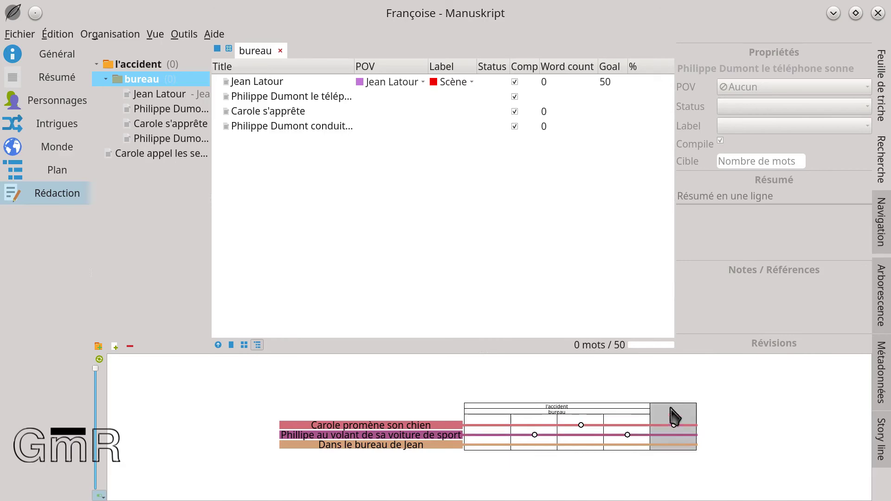
Step: Move the scene "Carole appel les secours" into the bureau folder after its first scene and refresh the story line
click(244, 346)
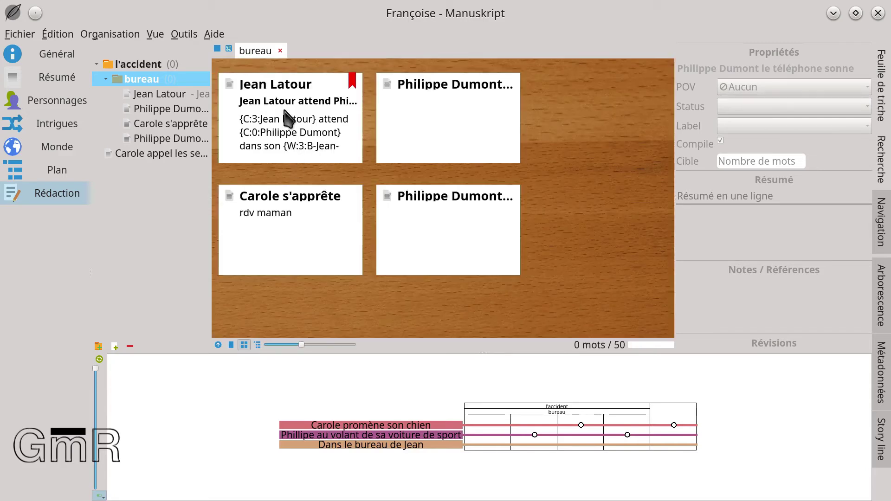
click(157, 154)
drag(144, 153, 172, 114)
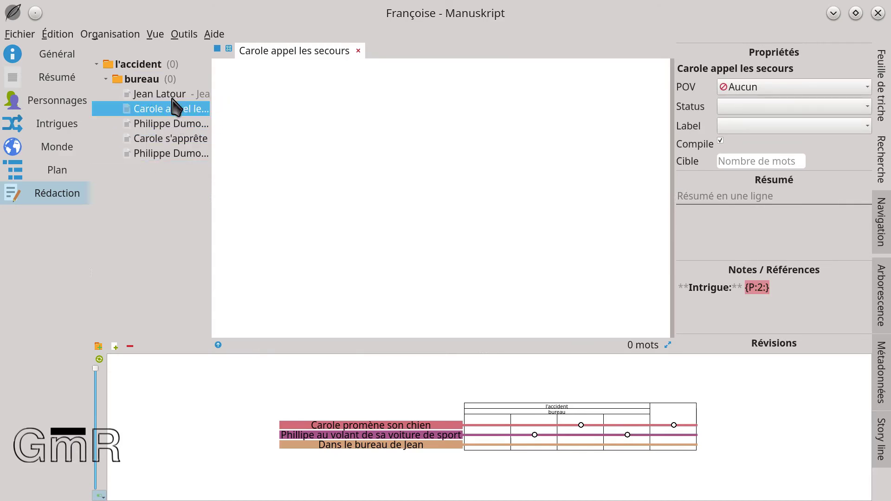
click(141, 79)
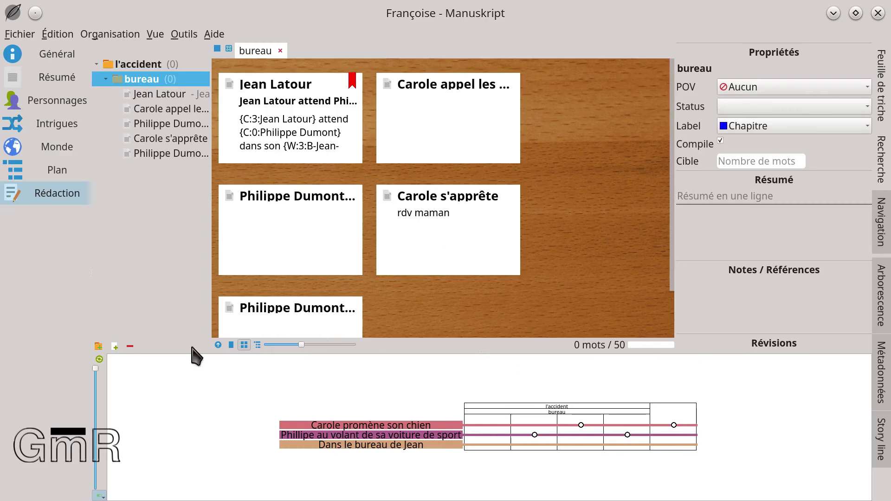
click(100, 359)
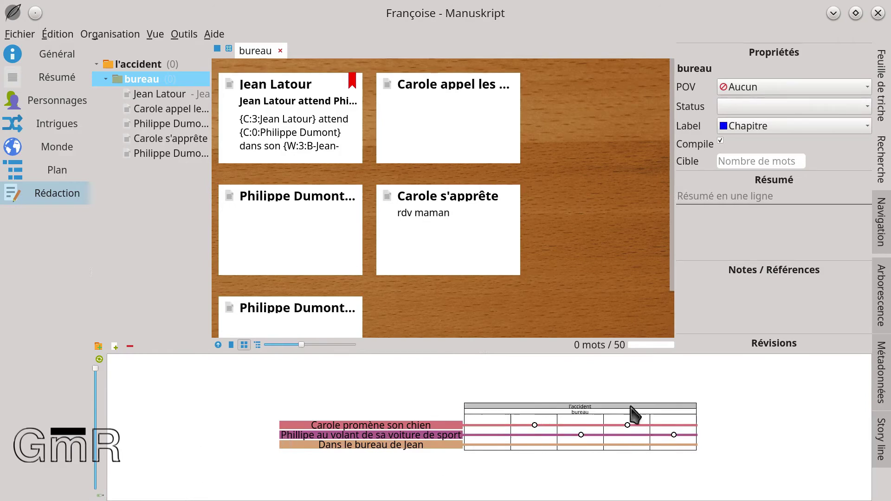
Step: Open "Carole appel les secours" and the "le téléphone sonne" scene from their story line markers, ending on the first of them
click(535, 426)
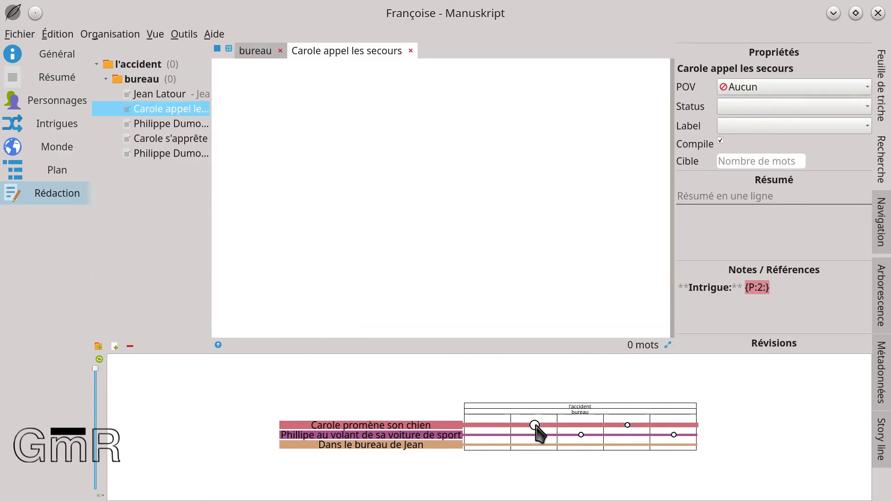
click(580, 435)
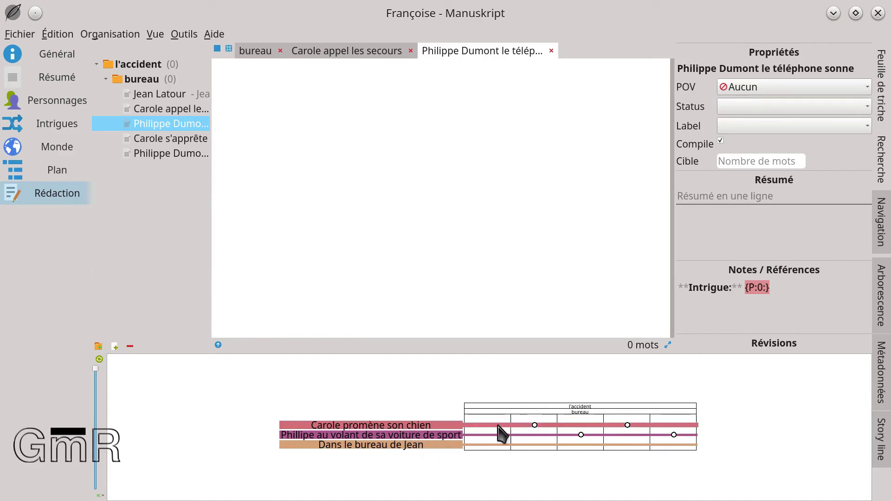
click(534, 425)
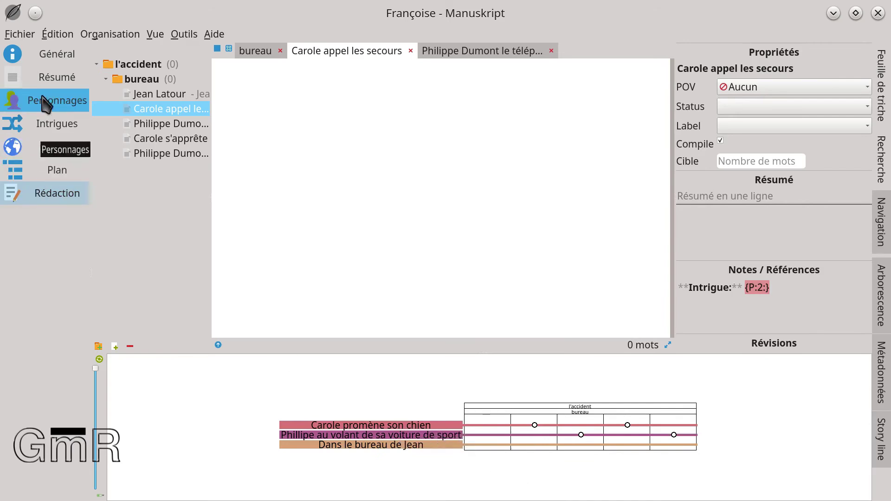
Step: Look over the Intrigues and Personnages lists and return to the Rédaction section
click(59, 127)
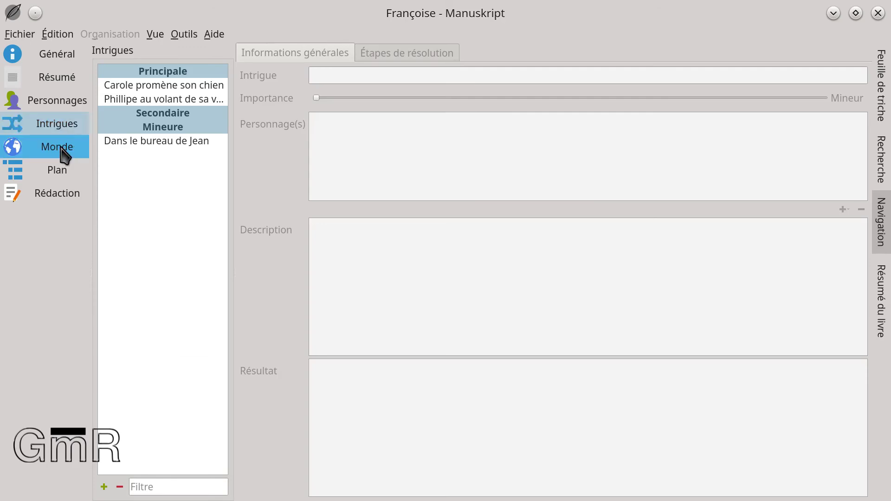
click(59, 103)
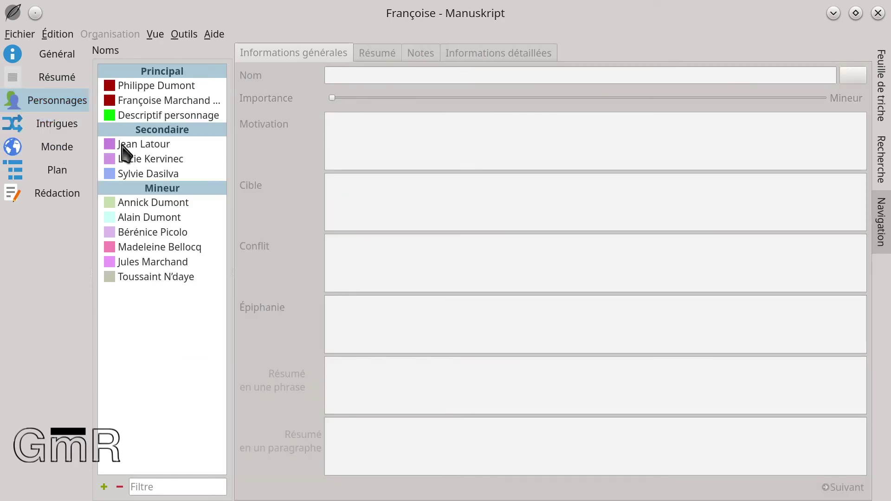
click(68, 197)
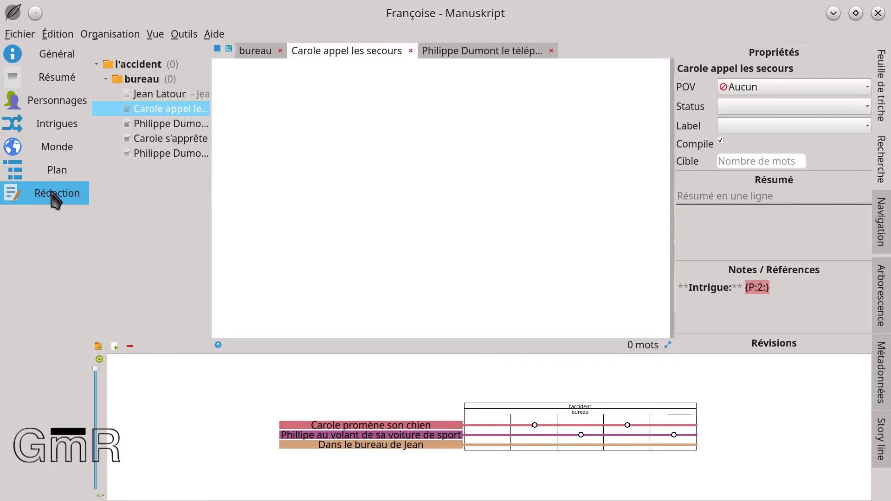
Step: Add the characters to the story line and enlarge its pane until every character row fits
click(99, 497)
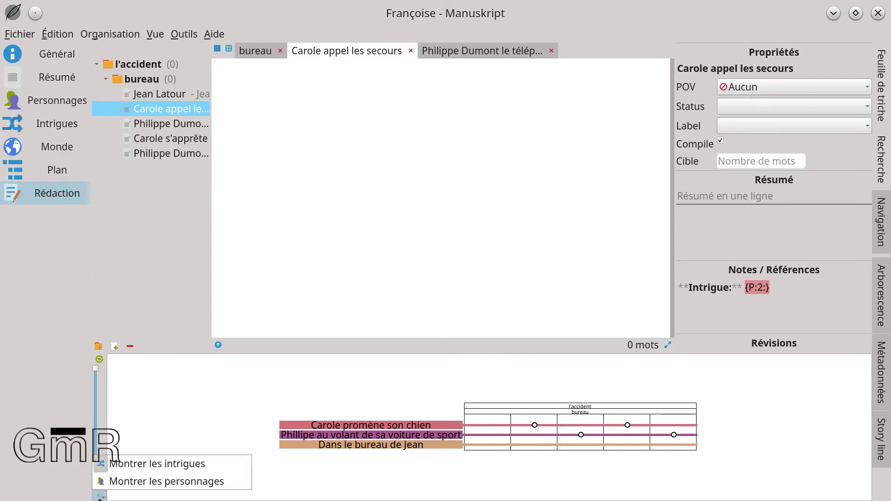
click(142, 481)
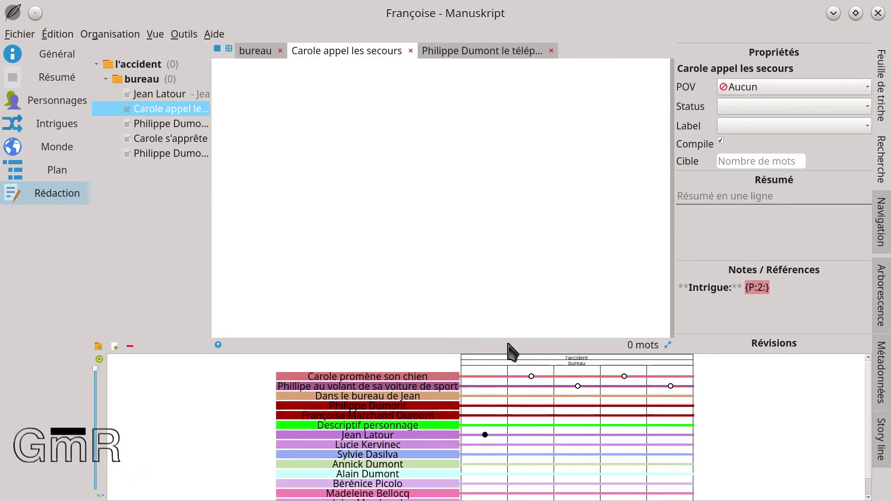
drag(447, 354, 453, 263)
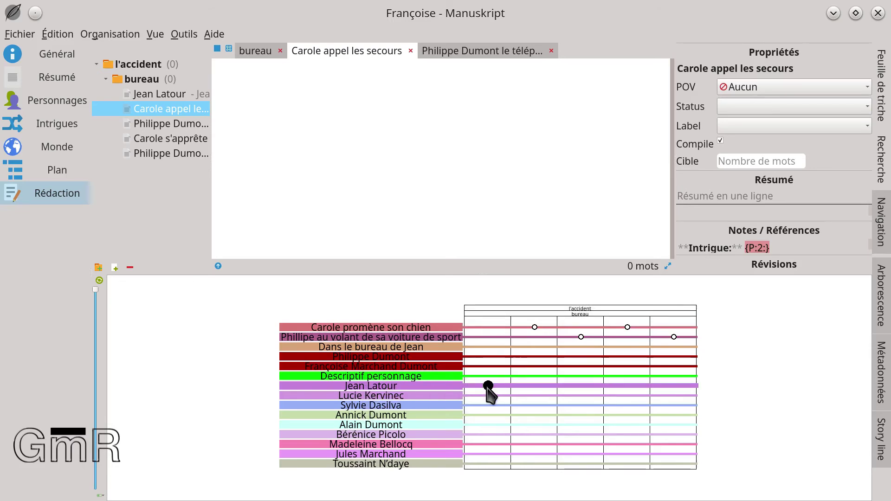
Step: Shrink the story line pane, write the sample text "qslidhqsmildjzqlis" in "Carole appel les secours" and save the project
mouse_move(487, 390)
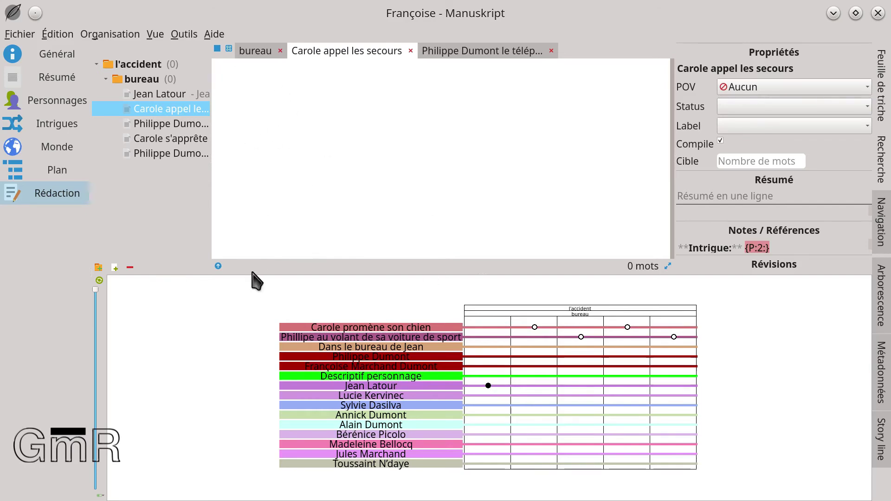
drag(254, 275, 254, 367)
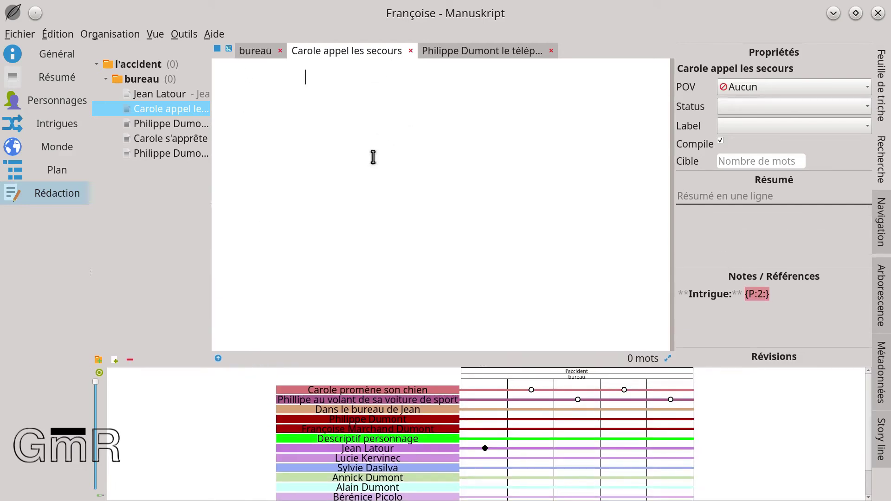
text(idhqsmildjzqlis)
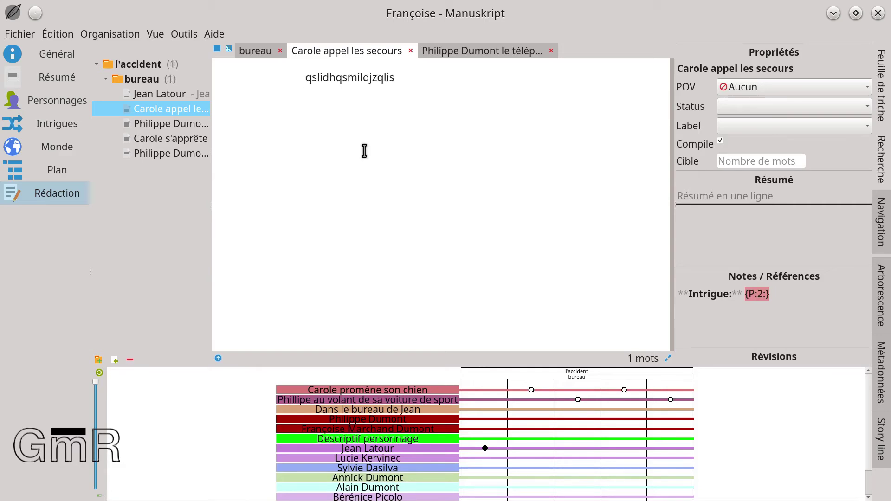
key(ctrl+s)
Step: Open "Carole appel les secours" in the full-screen editor and move to the following scene
click(669, 359)
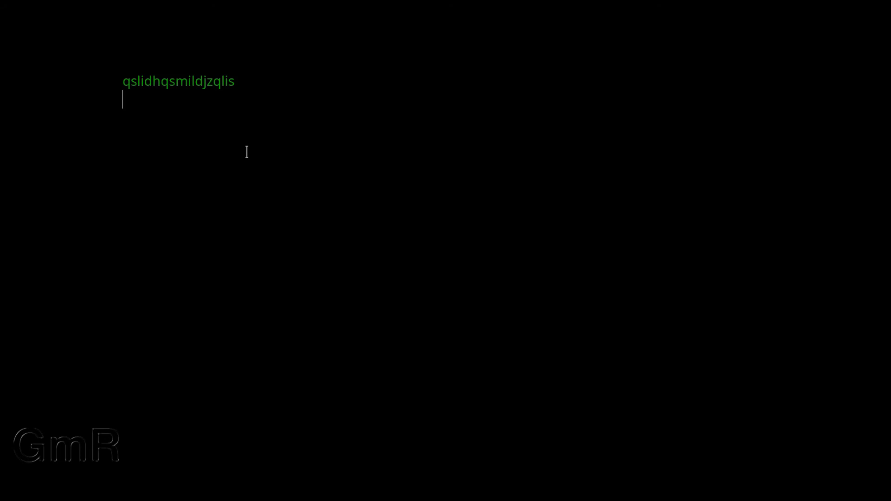
mouse_move(230, 8)
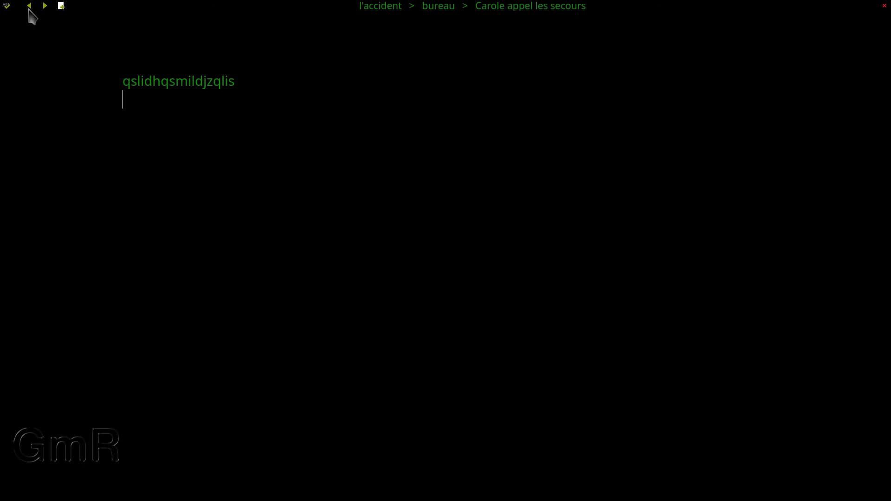
click(7, 6)
click(45, 6)
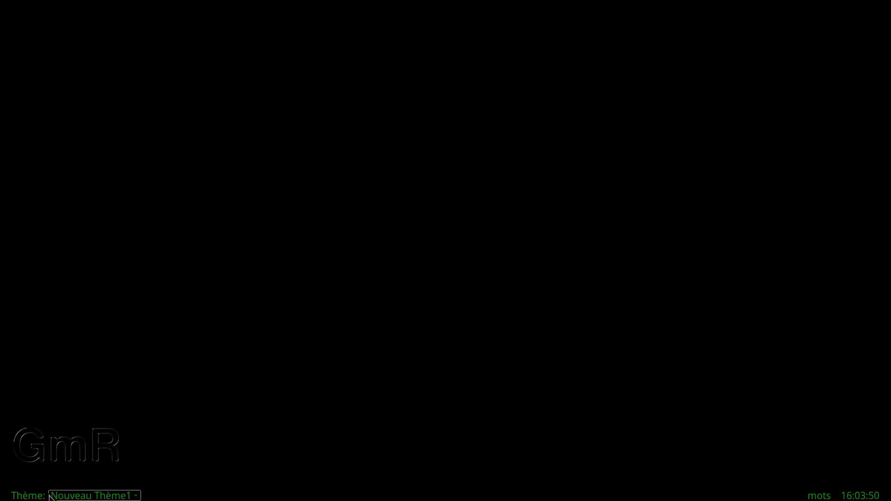
Step: Try the oldschool and spacedreams themes in the full-screen editor and leave full screen
click(138, 497)
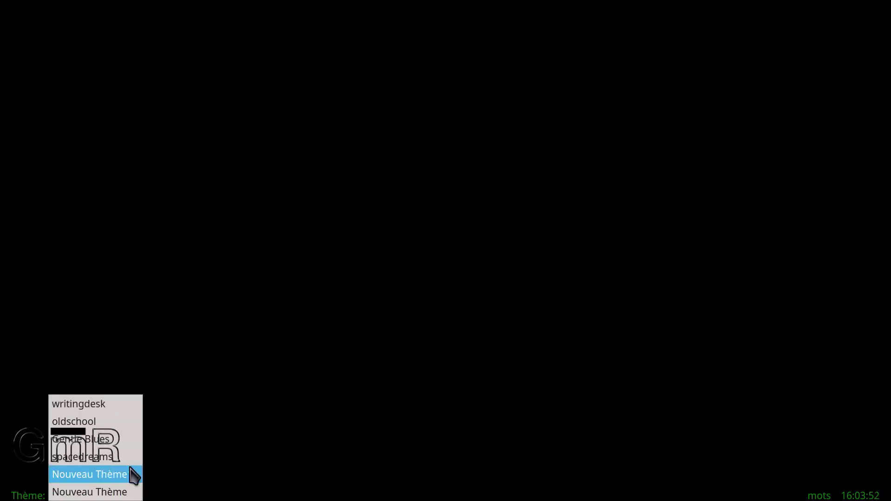
click(99, 423)
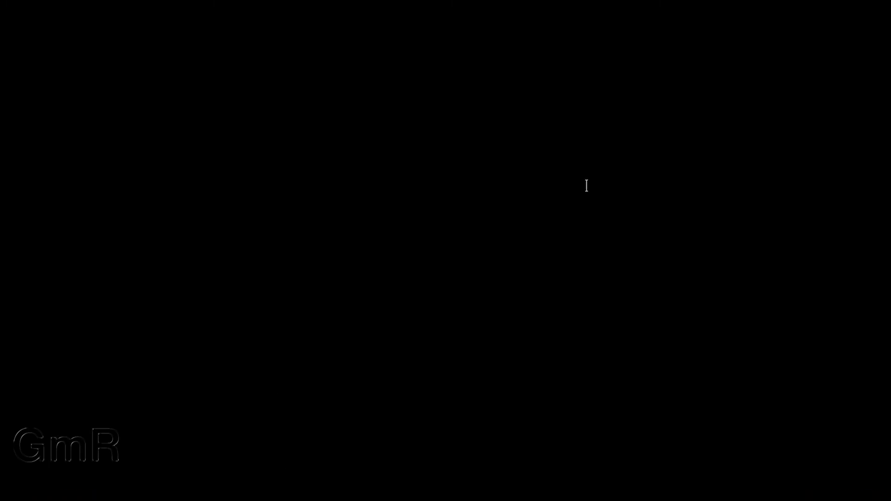
click(99, 495)
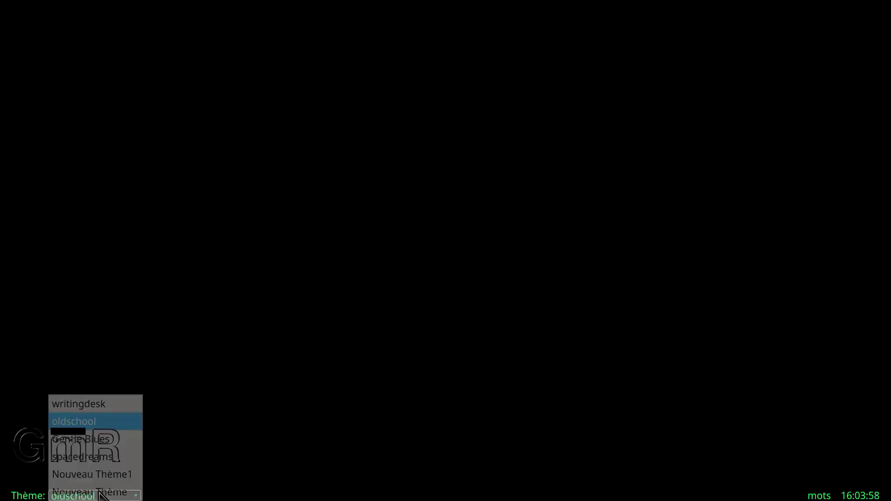
click(98, 461)
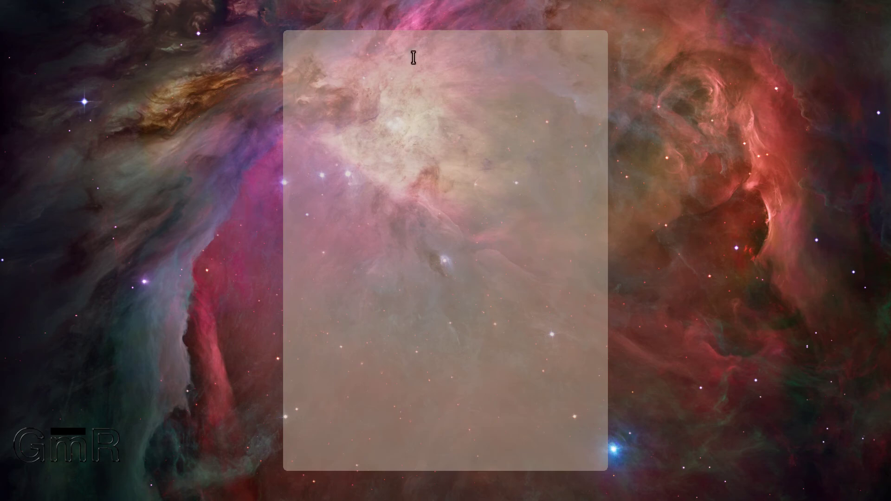
mouse_move(884, 1)
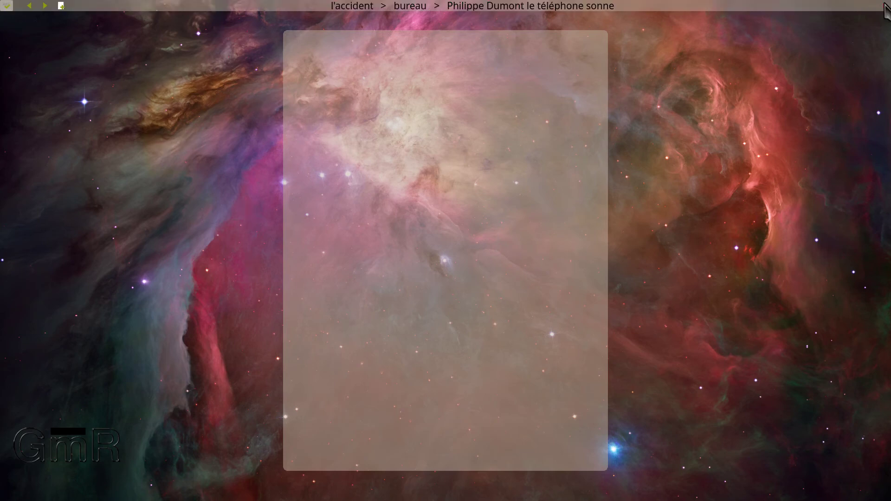
click(881, 6)
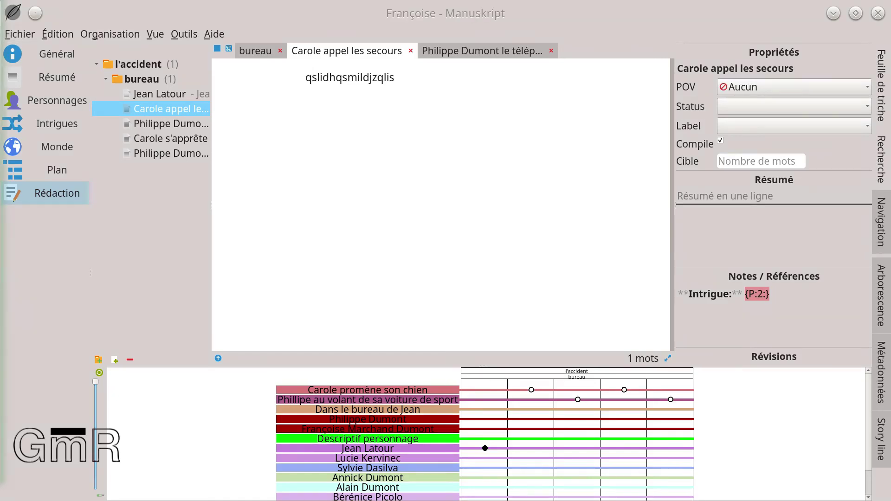
Step: Widen the settings dialog, browse the available full-screen themes and choose writingdesk
click(56, 34)
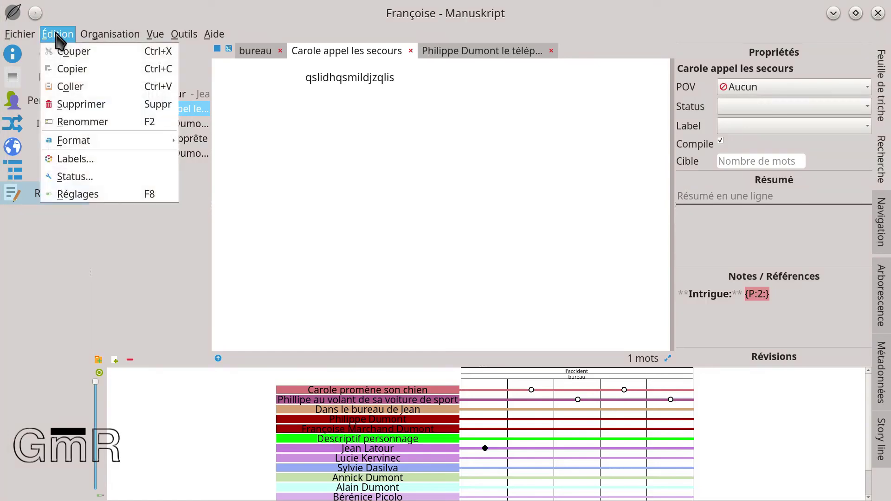
click(93, 205)
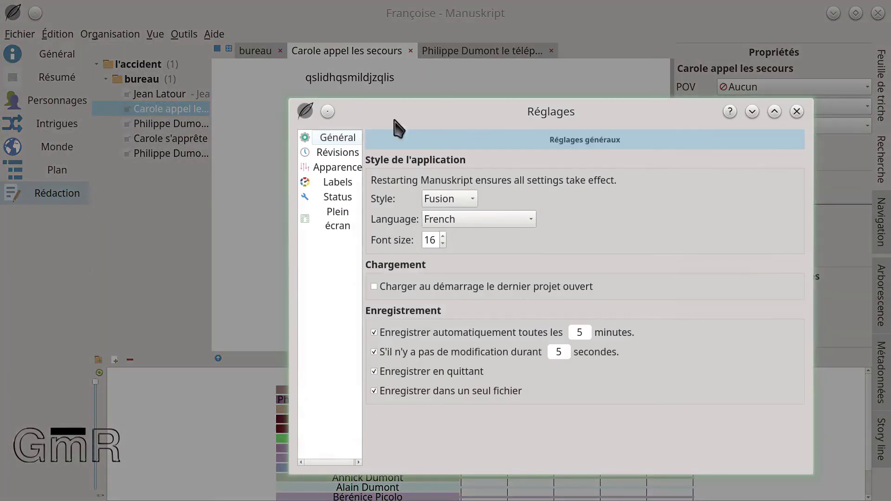
drag(288, 204, 205, 207)
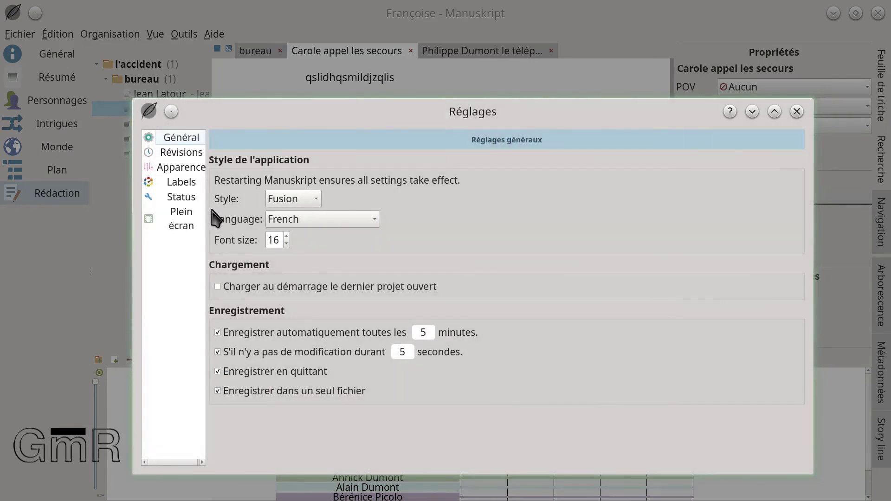
click(204, 207)
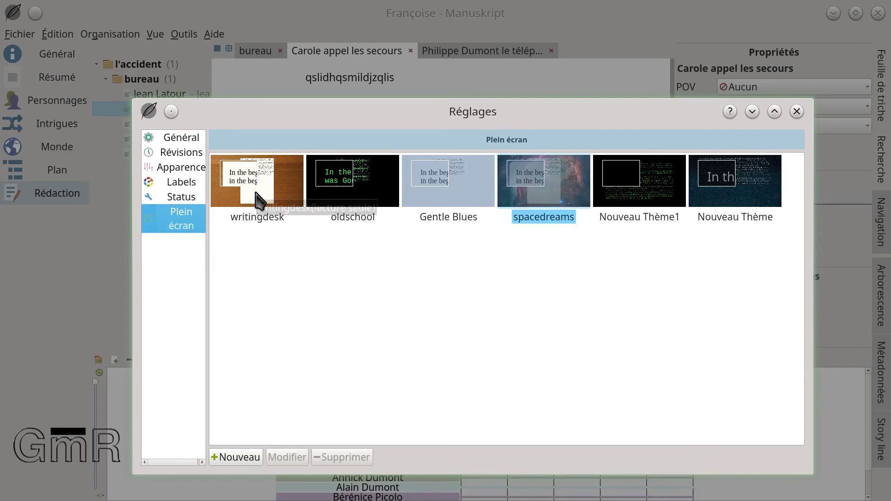
click(384, 192)
click(483, 194)
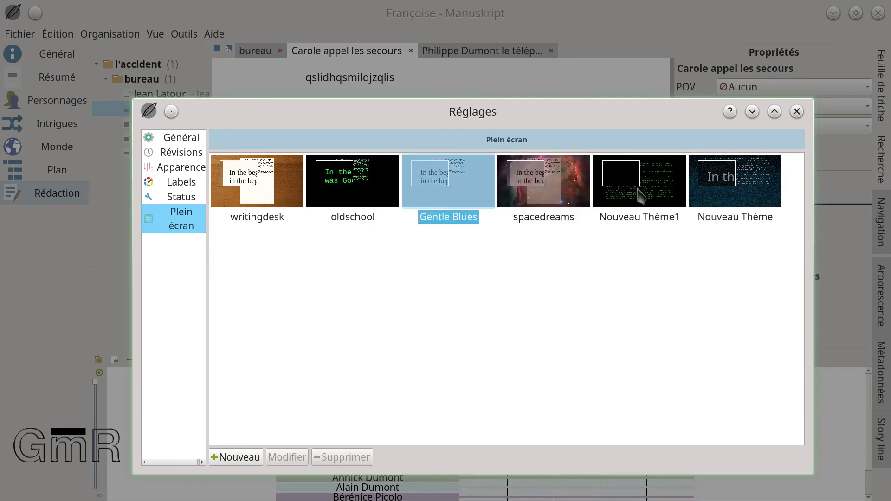
click(641, 196)
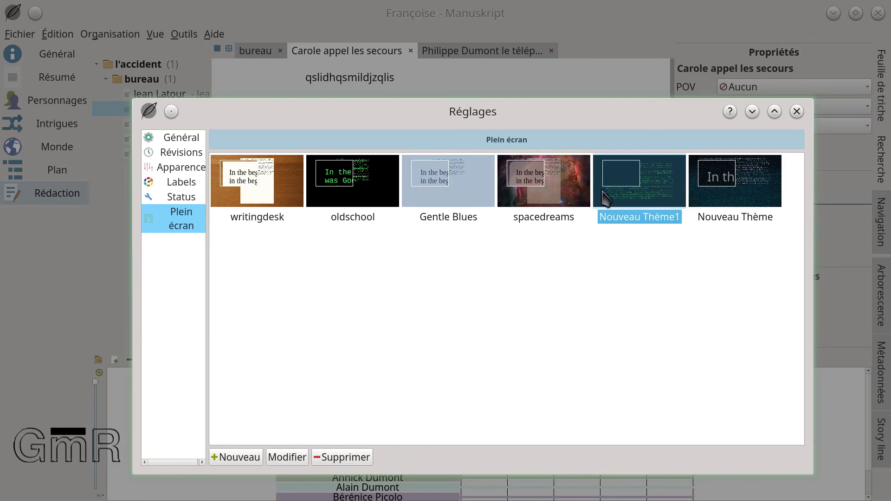
click(274, 194)
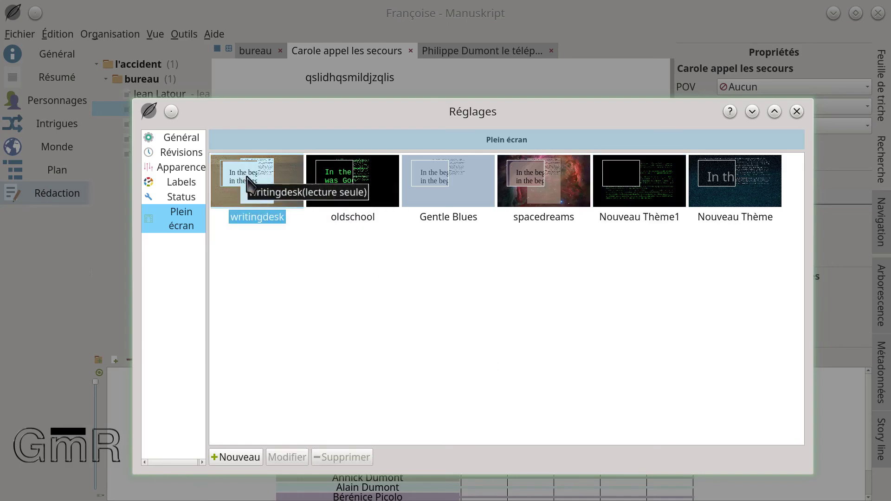
click(797, 111)
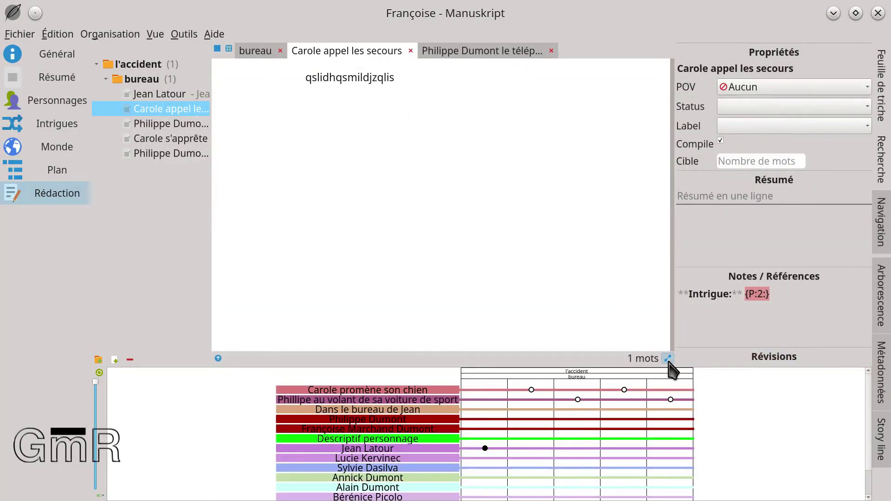
Step: Preview "Carole appel les secours" in the full-screen editor with the chosen theme and exit the view
click(669, 361)
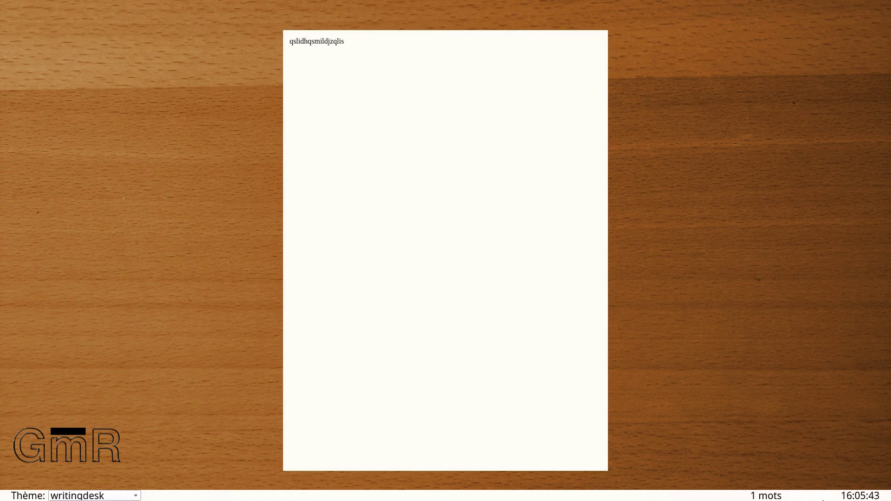
mouse_move(883, 6)
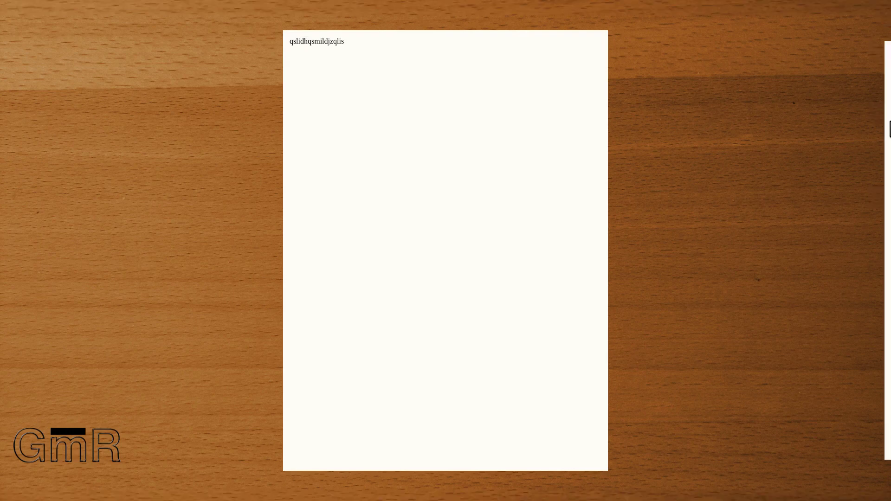
click(877, 8)
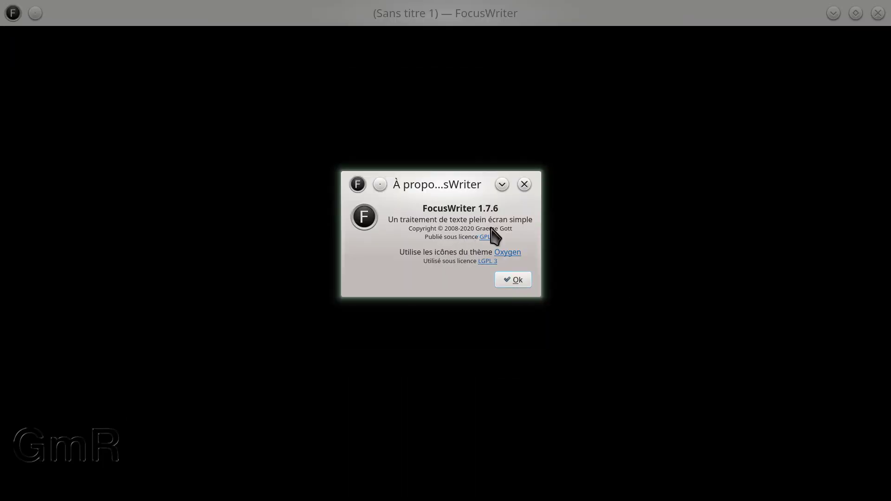
Step: Dismiss FocusWriter's about dialog, examine its auto-hiding menus and toolbar, and compare its window with Manuskript's
click(515, 280)
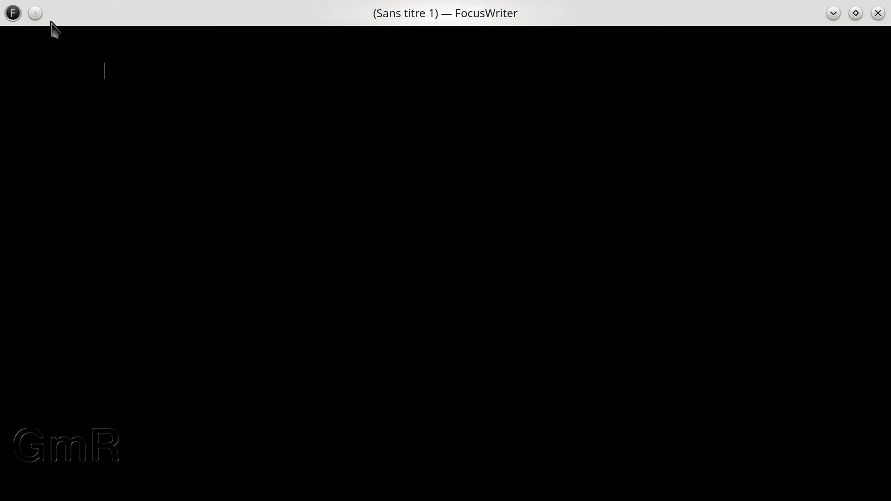
mouse_move(56, 40)
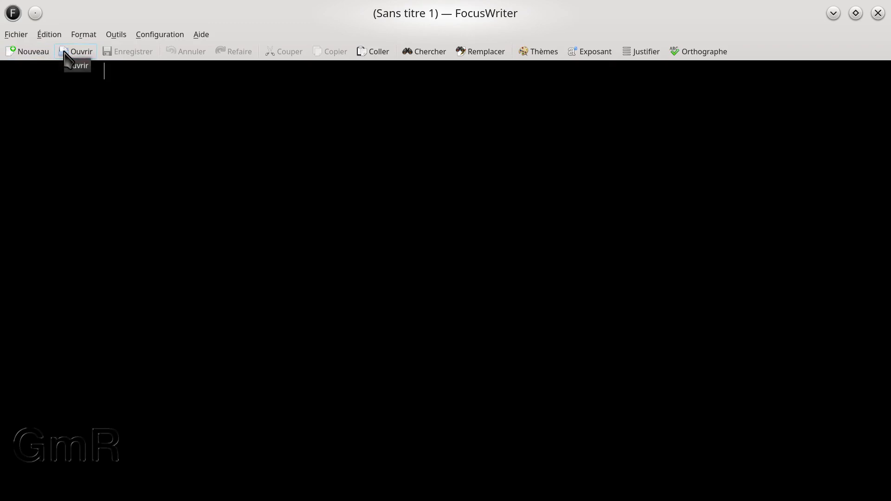
mouse_move(151, 500)
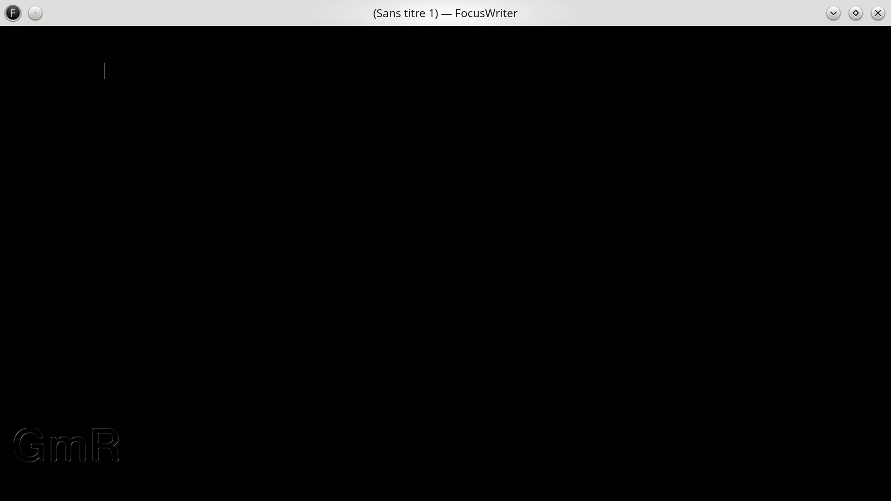
key(alt+Tab)
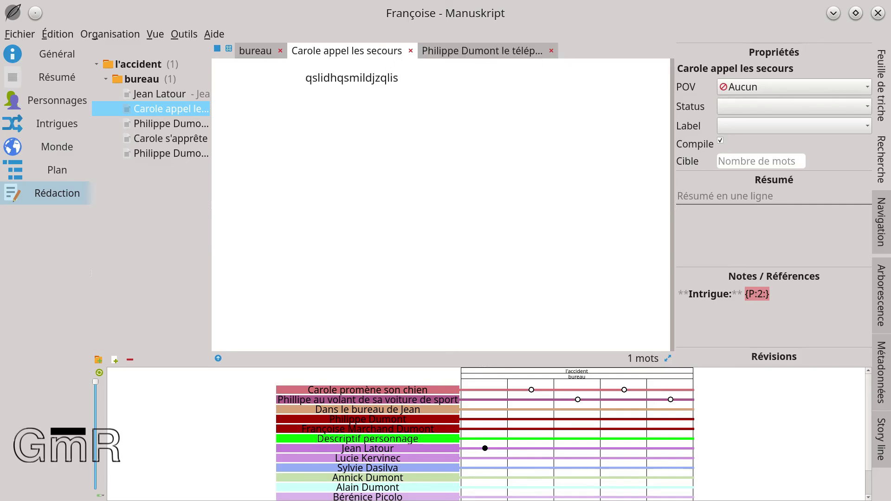
key(alt+Tab)
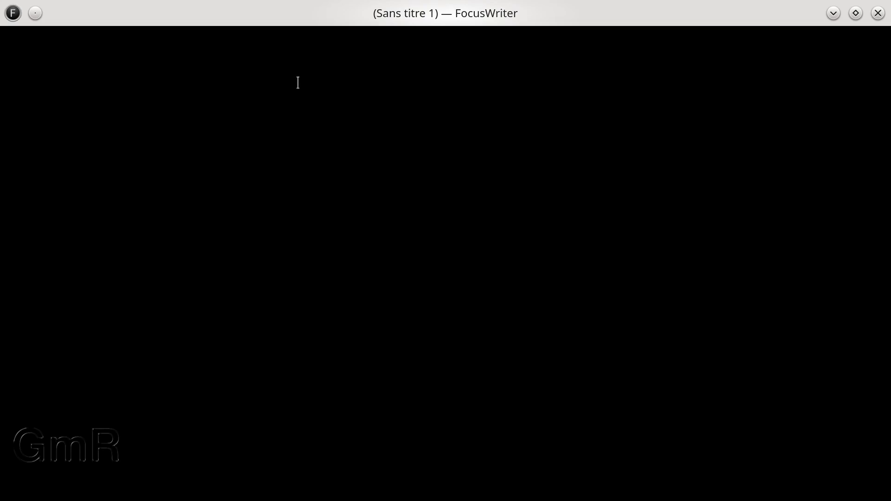
Step: Write "vdfqsdfsfs" in FocusWriter's full-screen mode, then close the document without saving and return to Manuskript
key(F11)
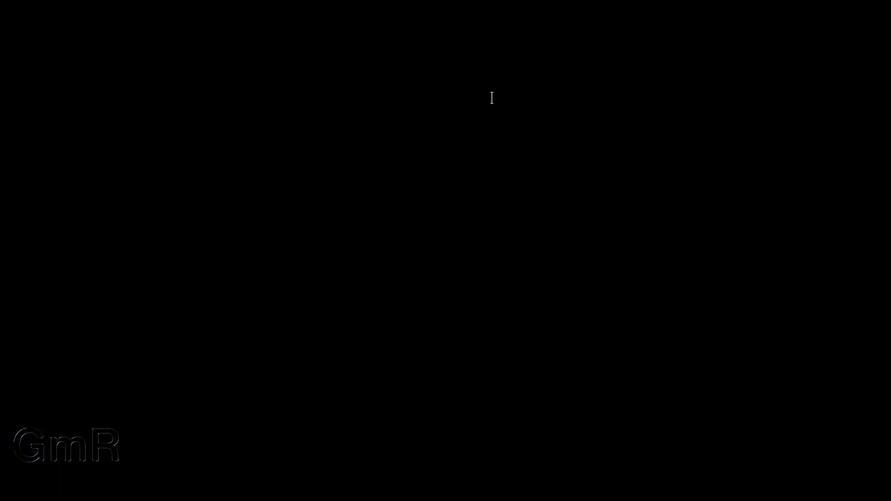
text(vdfqsdfs)
mouse_move(355, 15)
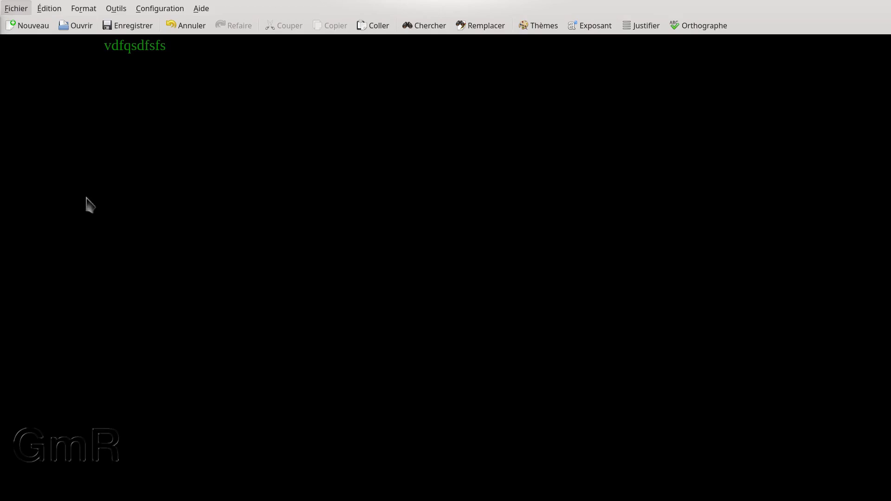
key(ctrl+w)
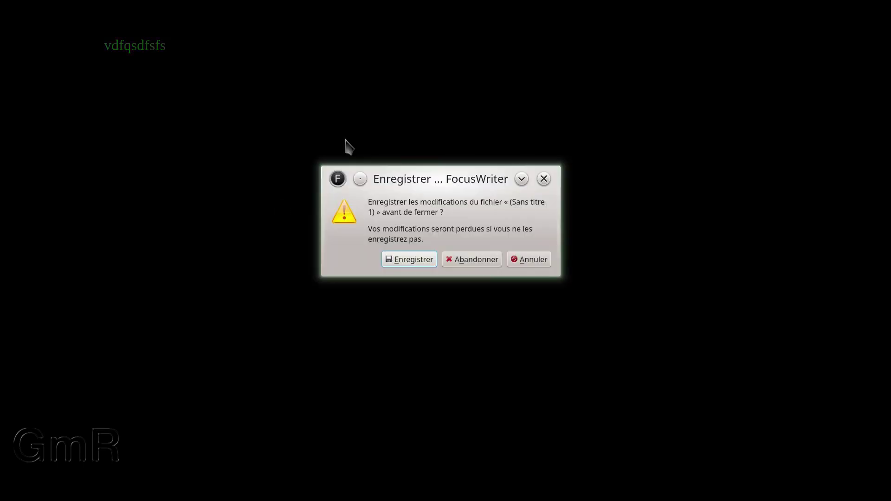
click(476, 260)
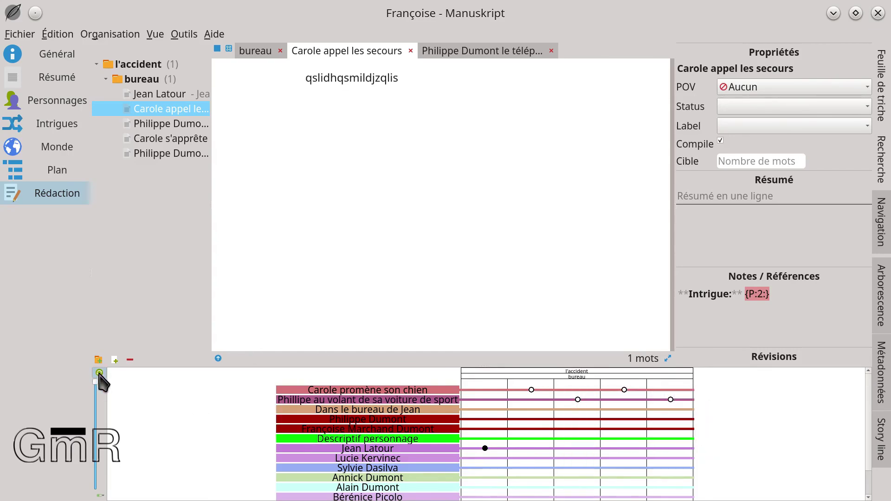
Step: Switch back and forth between the open "Carole appel les secours" and "le téléphone sonne" scenes, ending on the latter
click(266, 50)
click(299, 53)
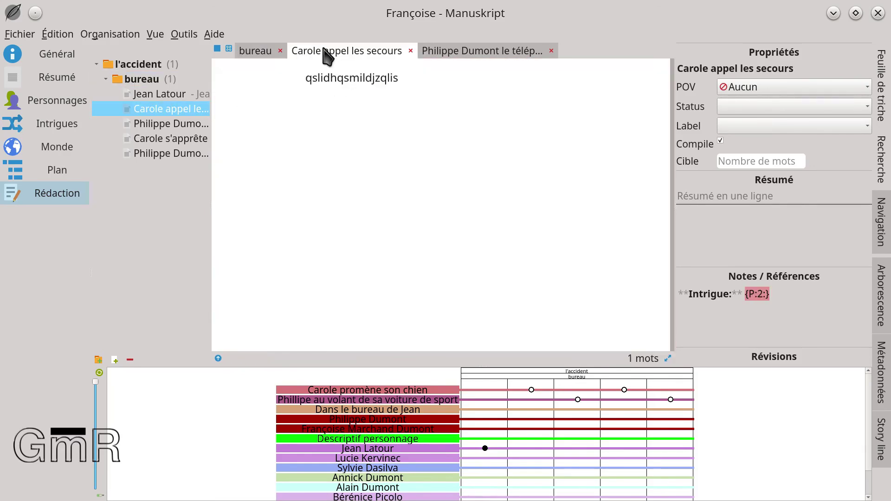
click(492, 53)
click(388, 51)
click(471, 51)
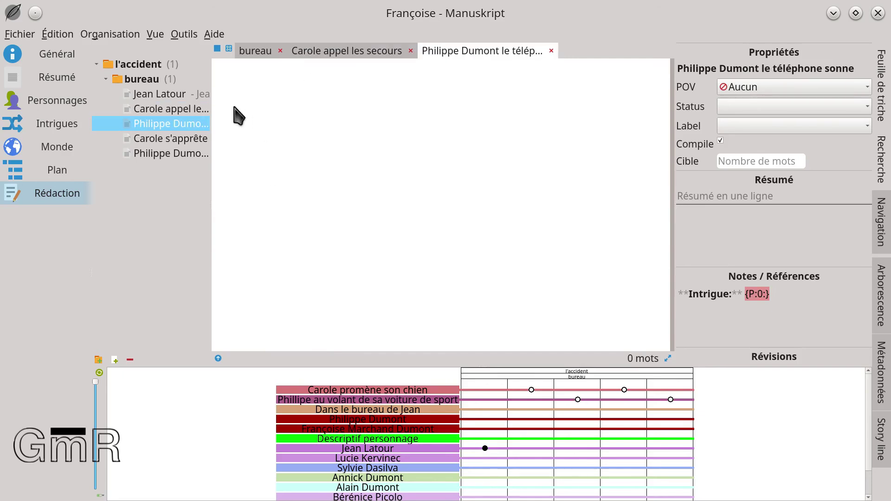
click(335, 49)
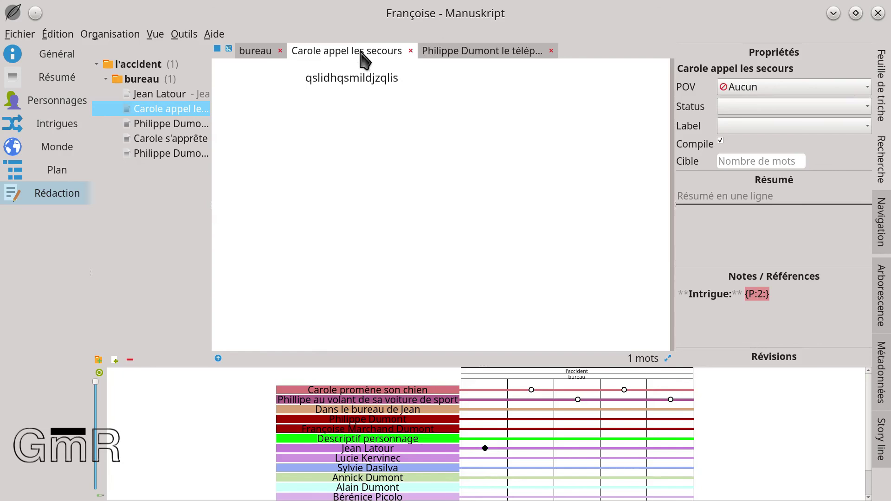
click(143, 126)
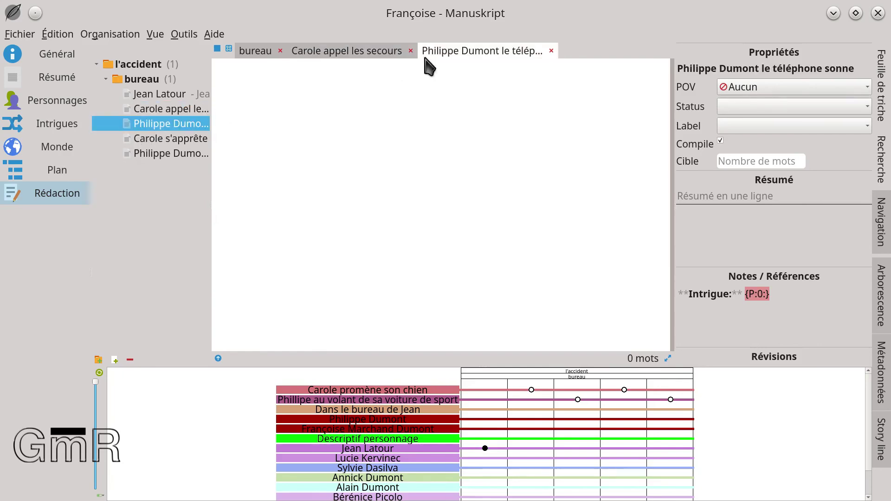
click(368, 52)
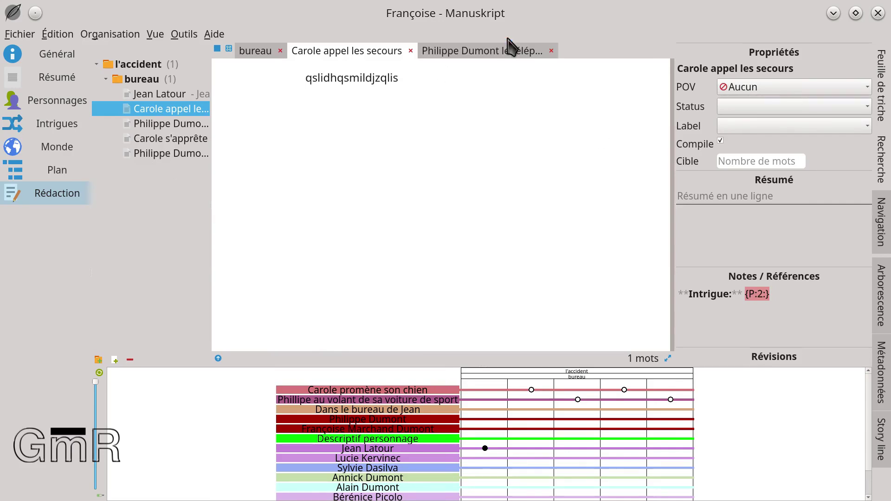
click(493, 54)
click(349, 53)
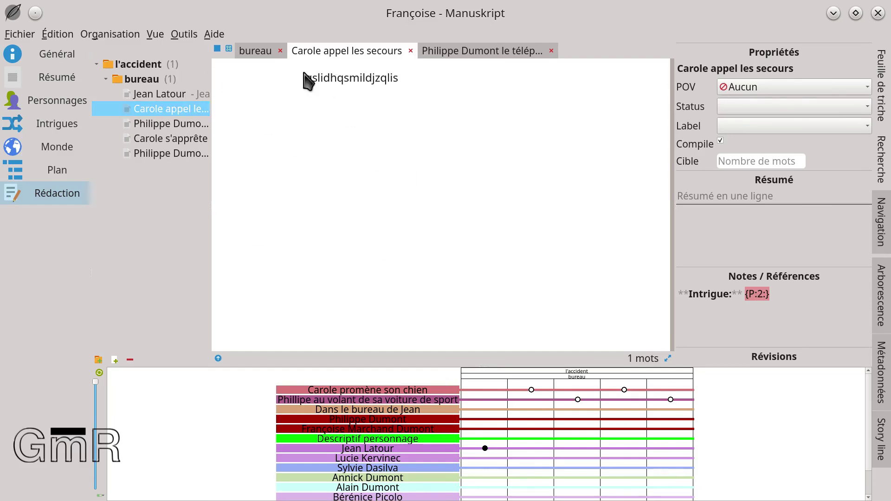
click(472, 51)
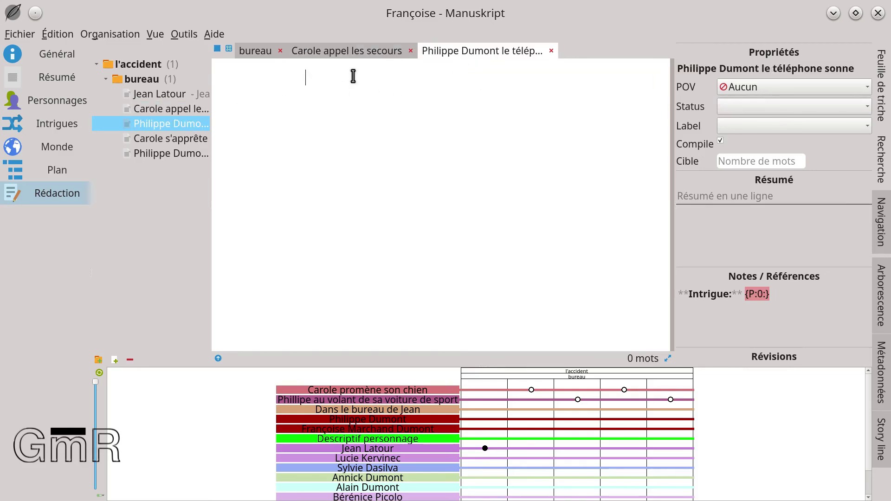